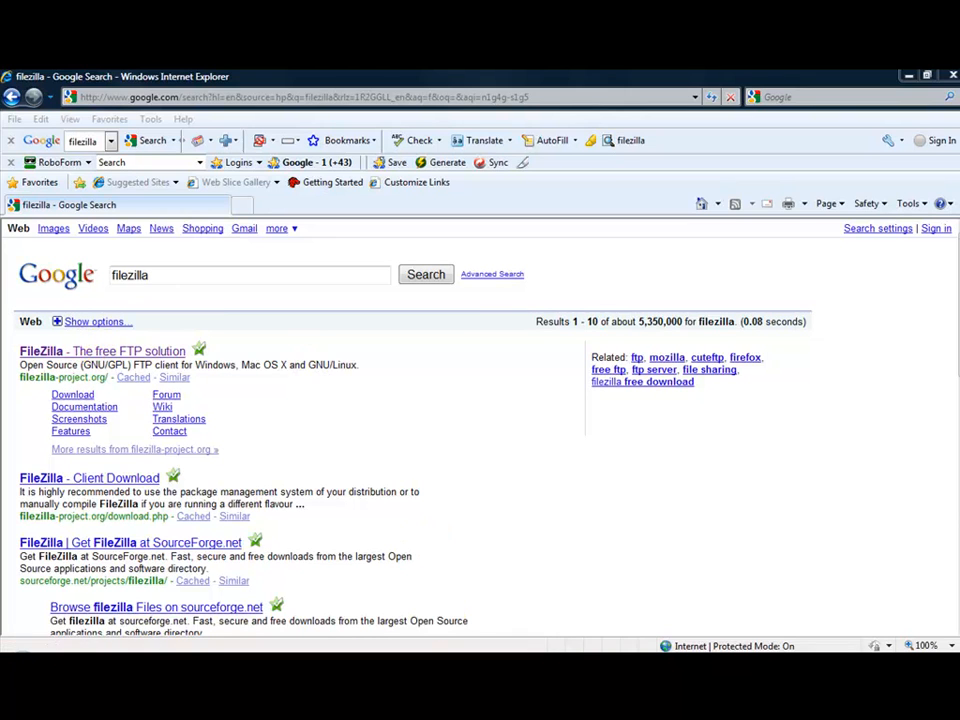
# Switch to the FileZilla window
pyautogui.moveTo(437, 664)
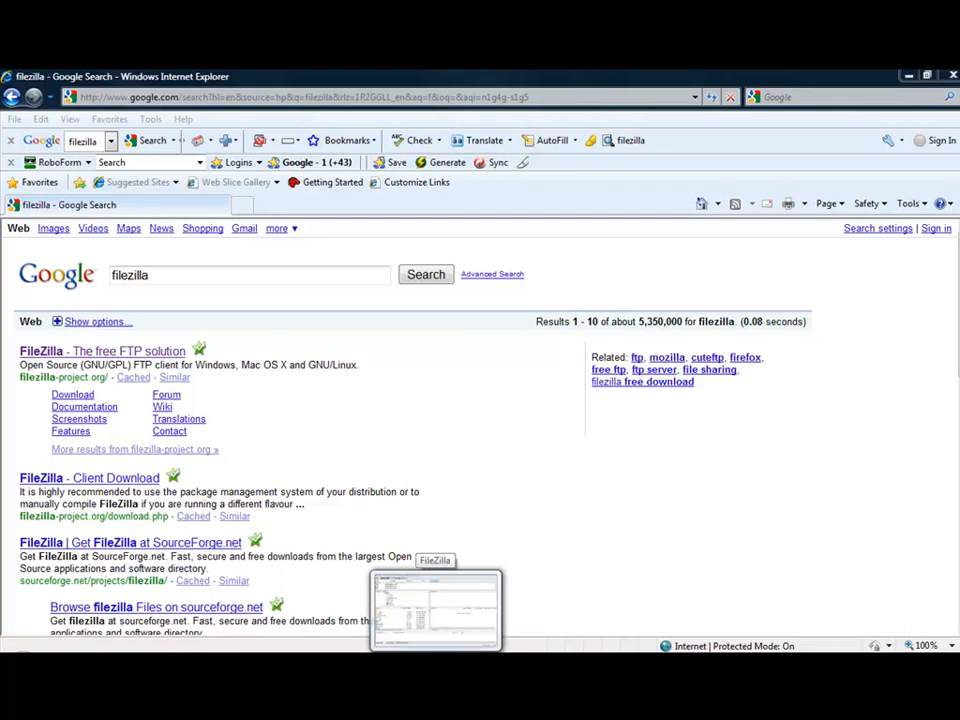
pyautogui.click(437, 664)
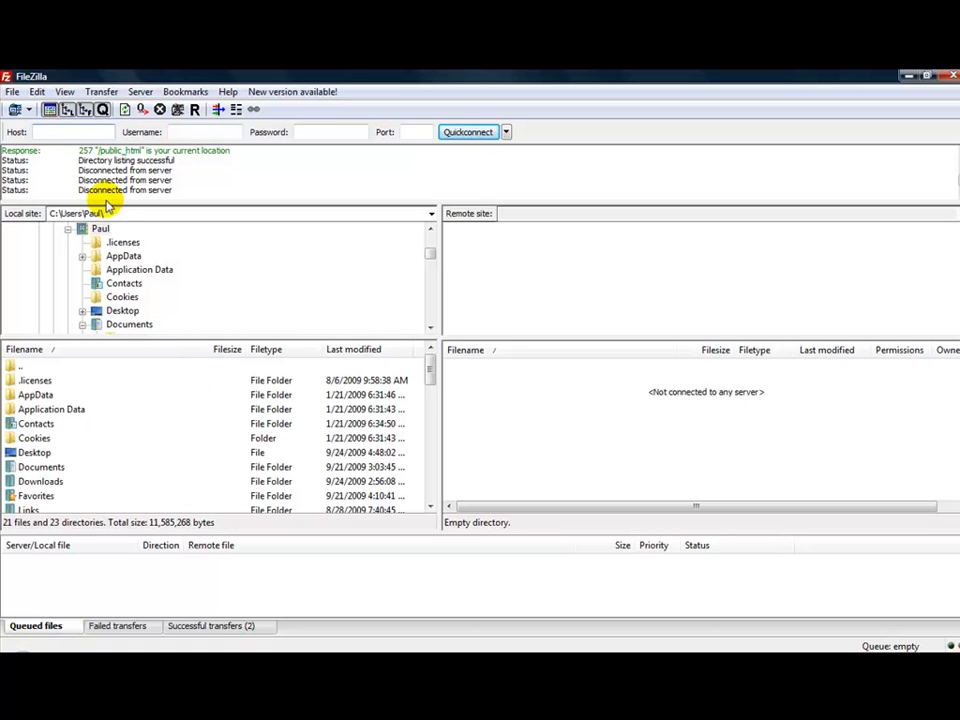
pyautogui.click(16, 112)
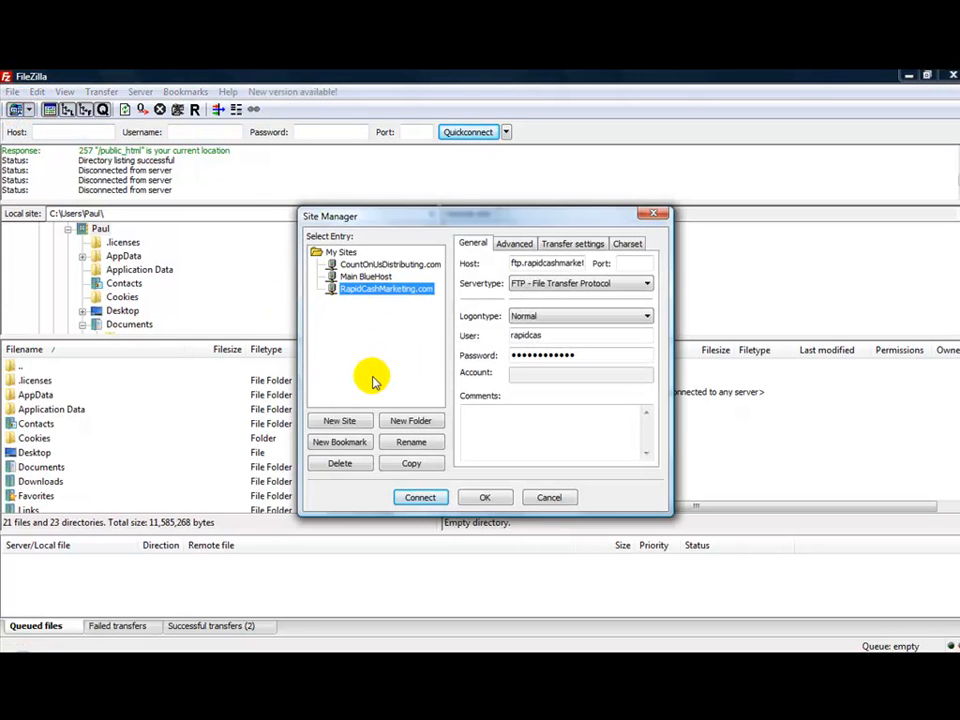
pyautogui.click(340, 420)
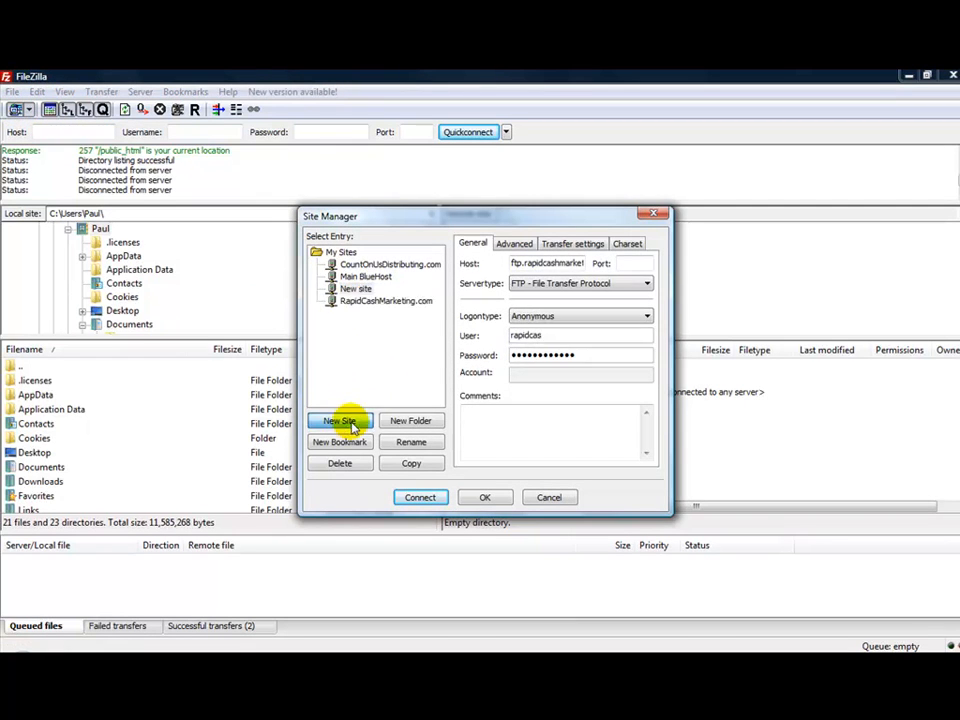
pyautogui.click(530, 264)
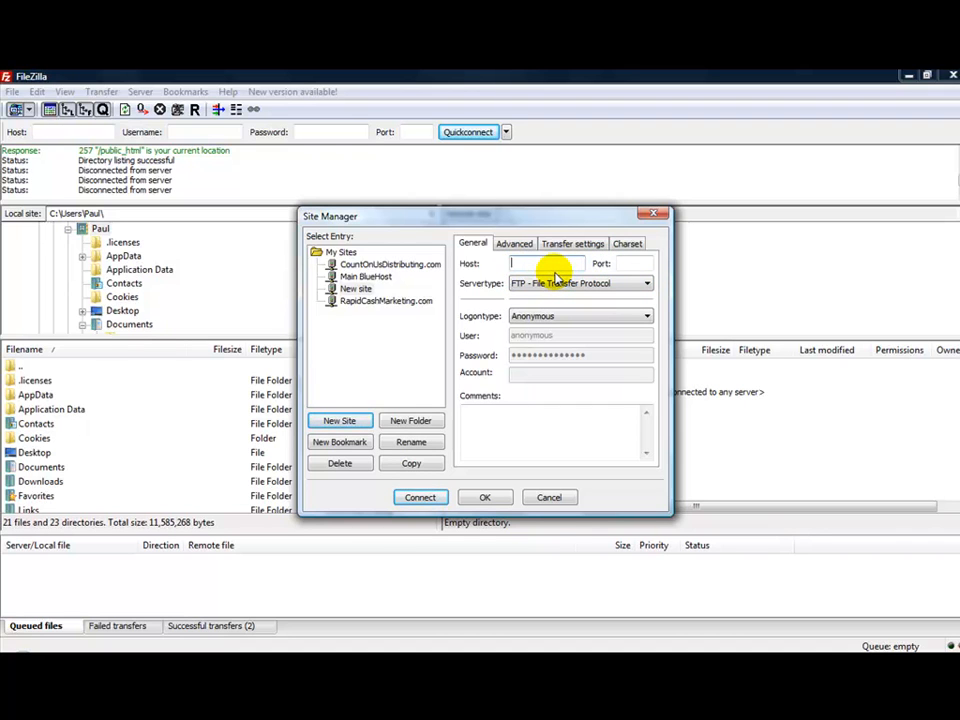
pyautogui.click(565, 316)
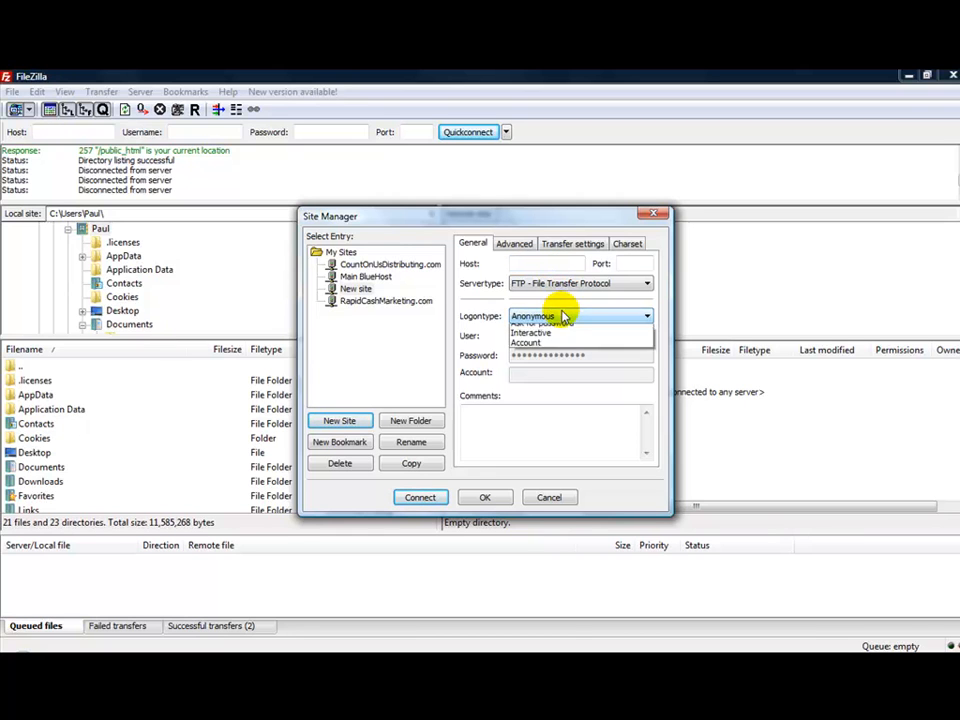
pyautogui.click(561, 336)
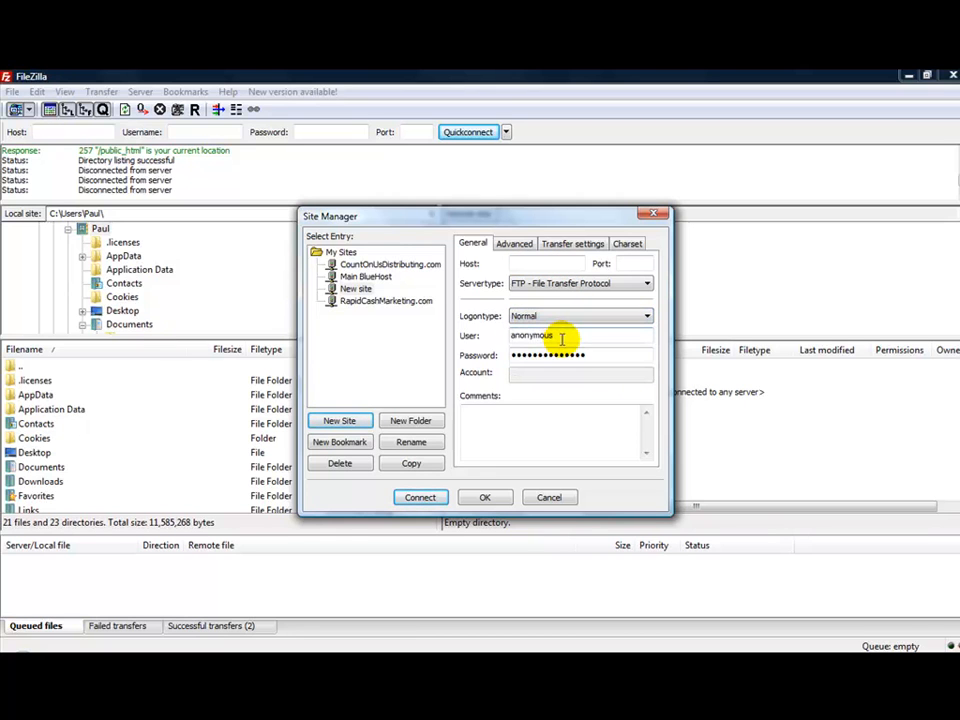
pyautogui.click(590, 355)
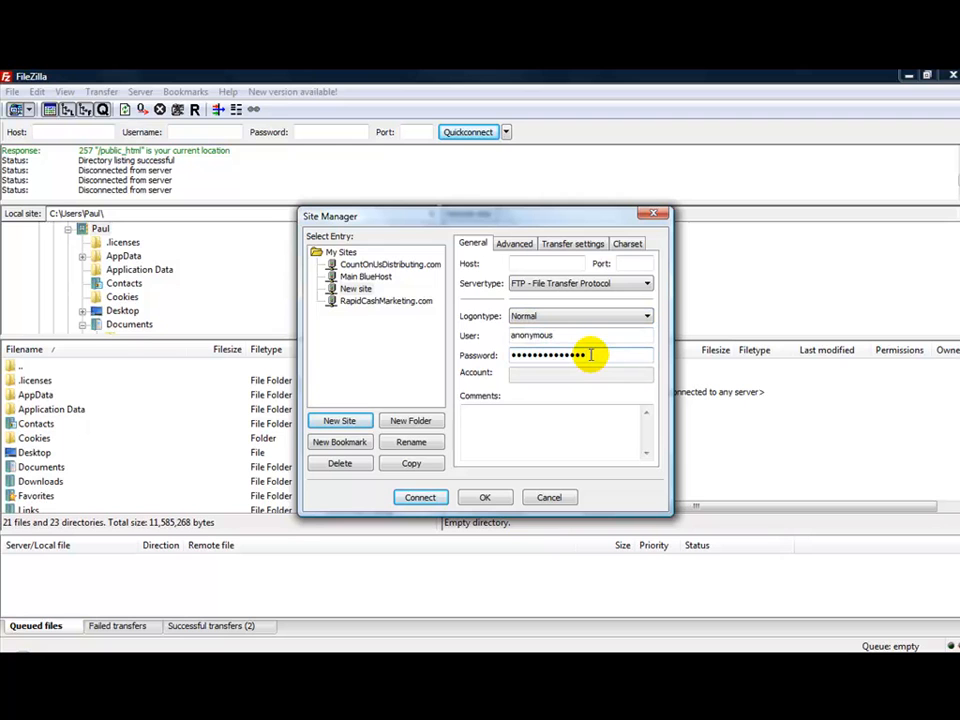
pyautogui.click(542, 497)
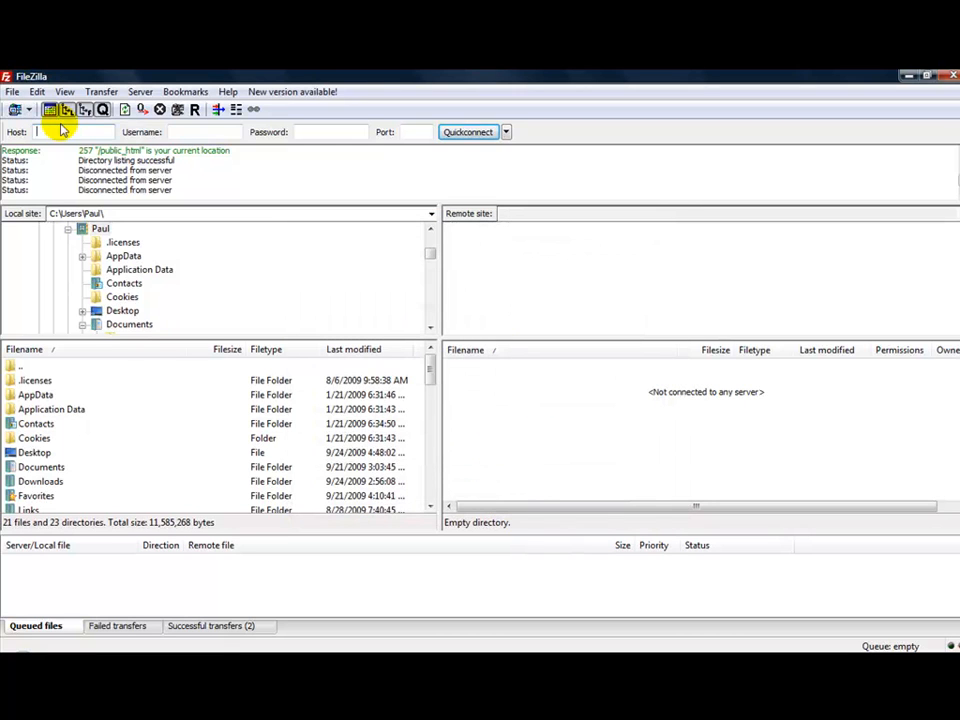
pyautogui.click(72, 132)
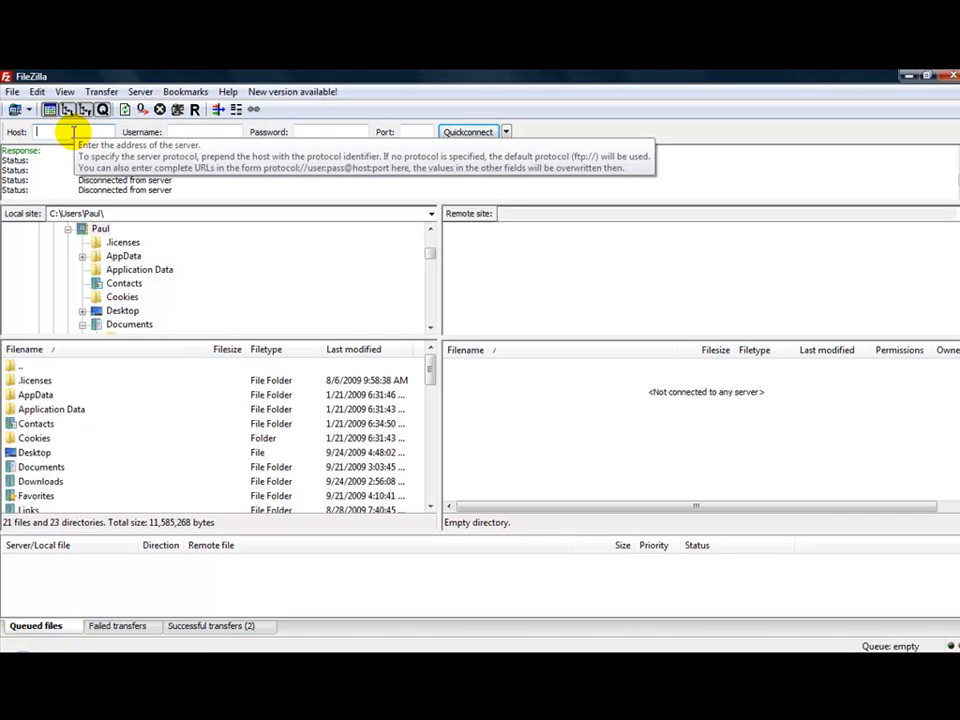
pyautogui.click(180, 132)
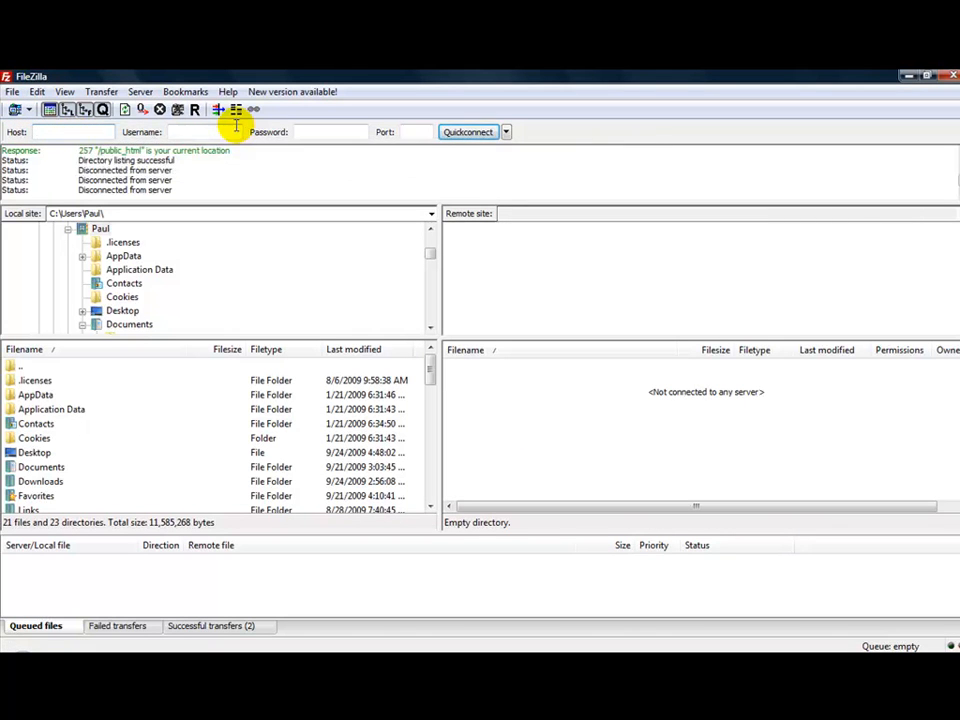
pyautogui.click(320, 132)
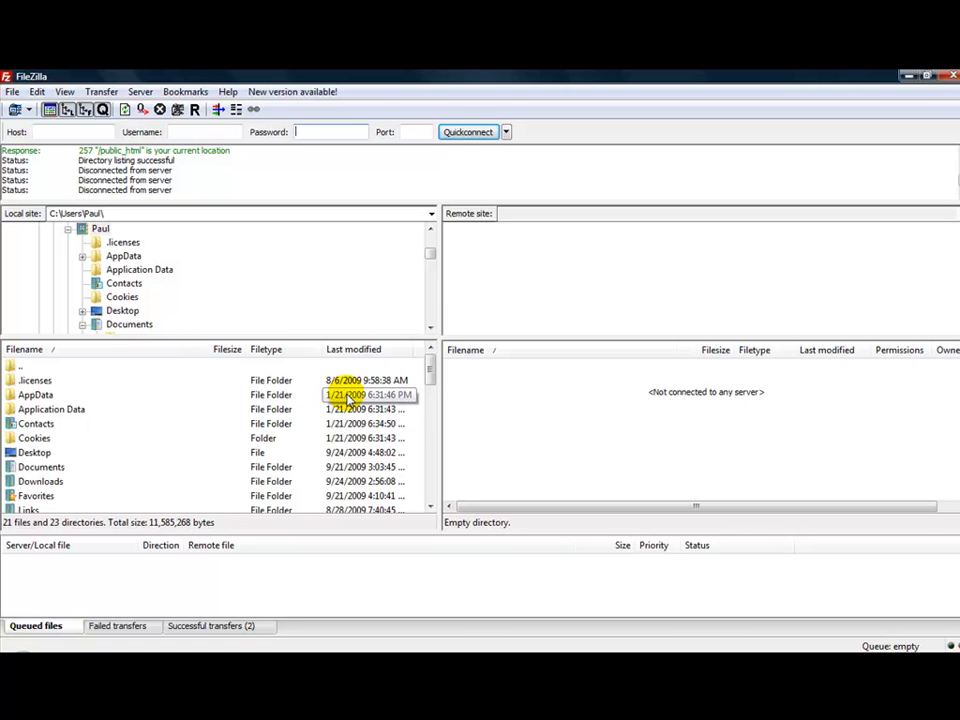
# Open the local Documents folder and then its Internet Marketing Files subfolder
pyautogui.doubleClick(55, 467)
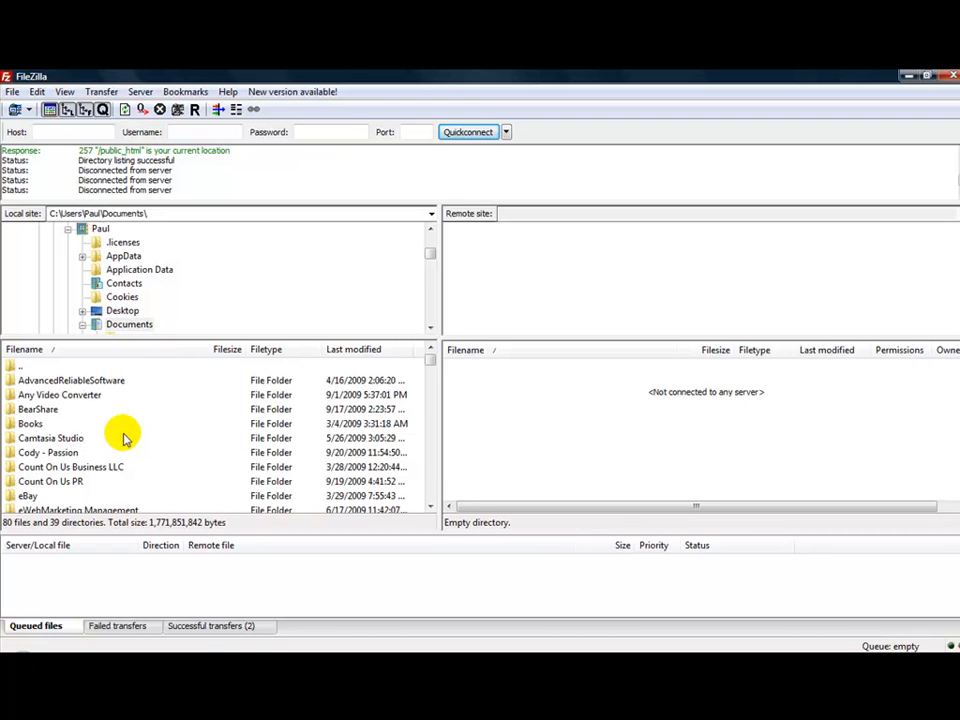
pyautogui.click(430, 507)
pyautogui.click(430, 507)
pyautogui.click(430, 507)
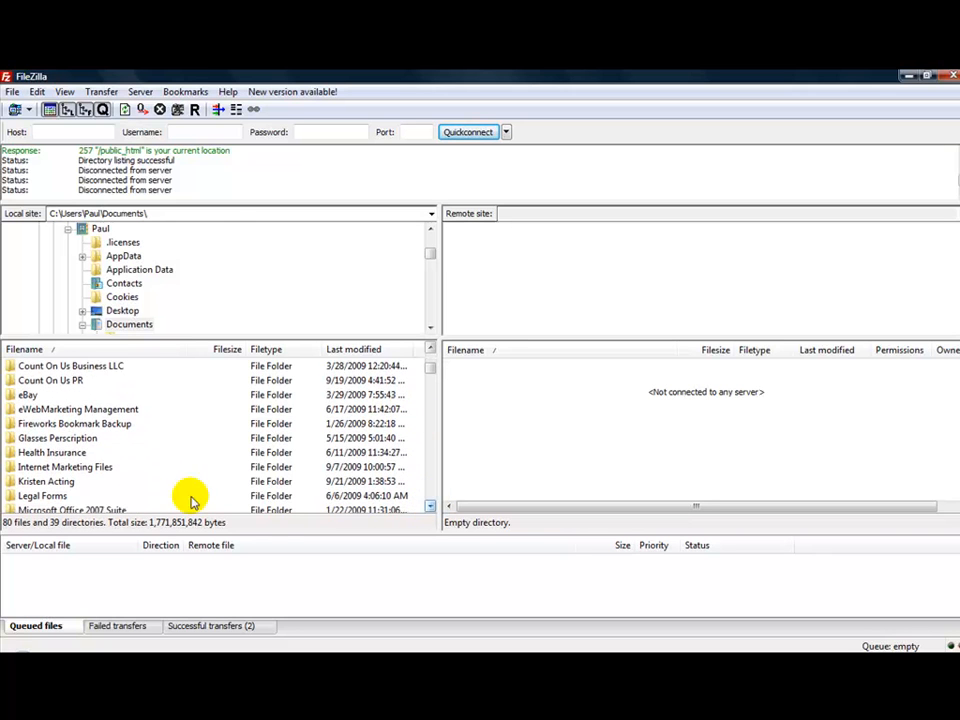
pyautogui.doubleClick(99, 467)
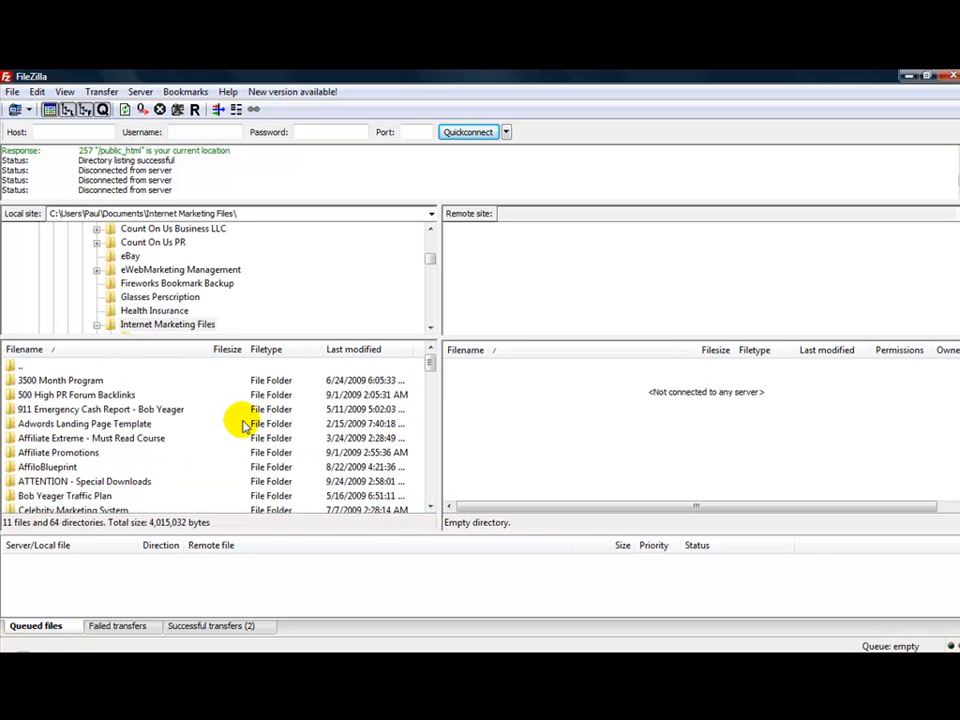
pyautogui.moveTo(428, 364); pyautogui.dragTo(429, 413)
pyautogui.click(66, 455)
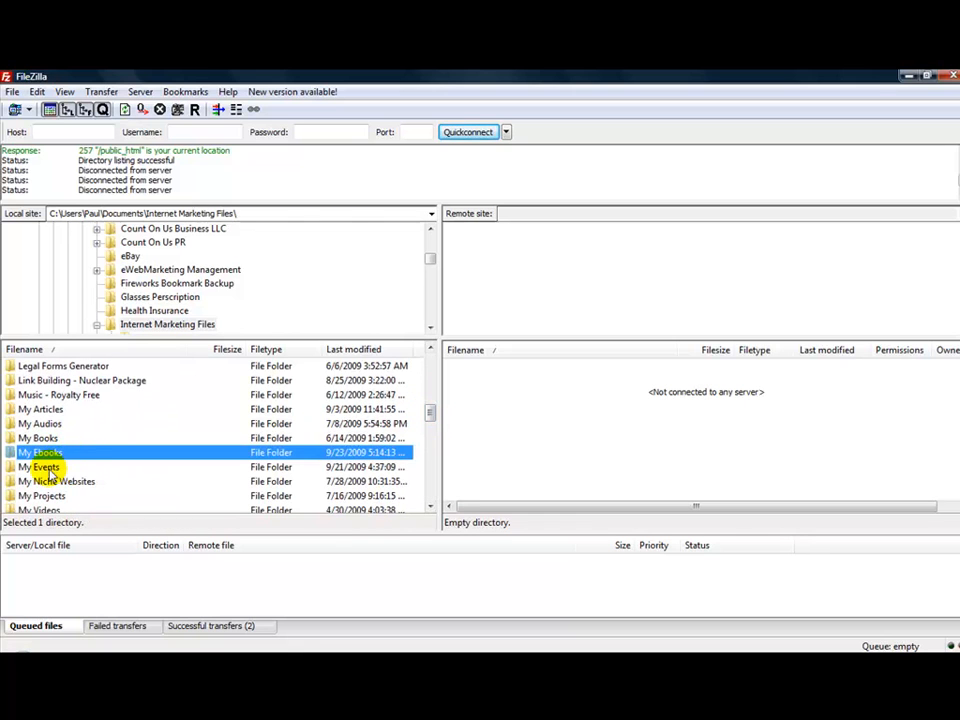
pyautogui.doubleClick(47, 454)
pyautogui.doubleClick(47, 468)
pyautogui.doubleClick(17, 368)
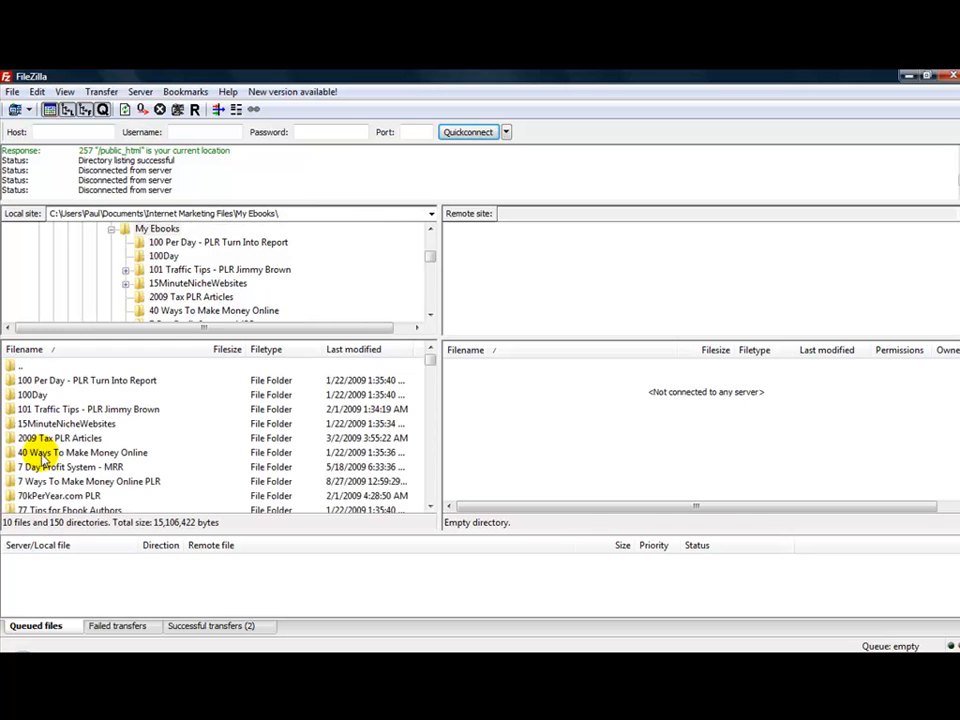
pyautogui.doubleClick(26, 367)
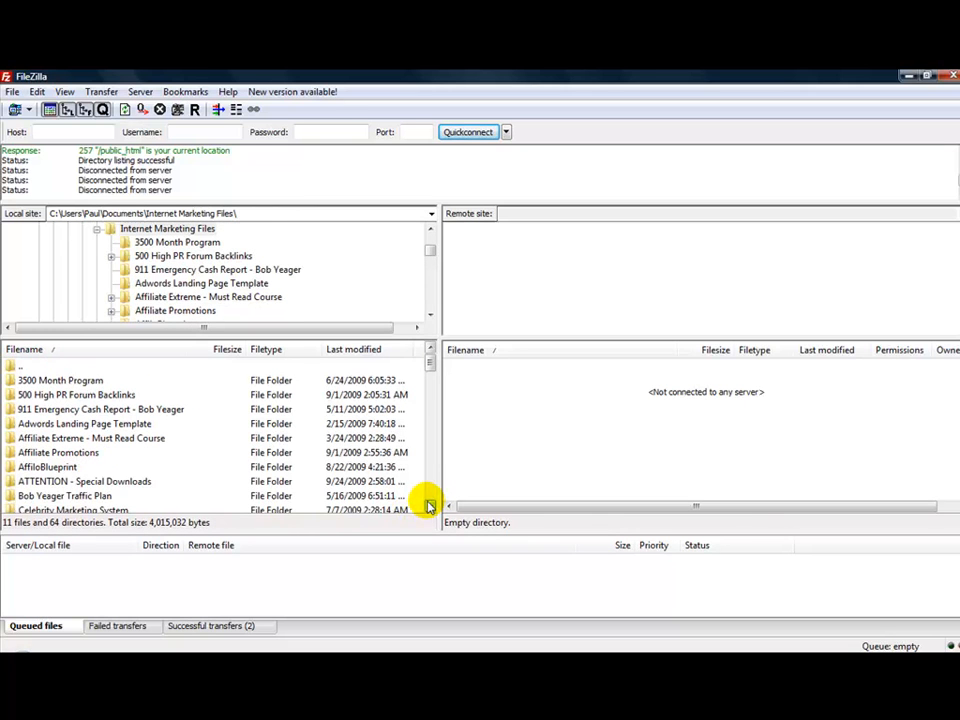
# Open the local My Events folder and then its Autopilot Wealth Institute subfolder
pyautogui.click(430, 507)
pyautogui.moveTo(430, 508); pyautogui.dragTo(431, 511)
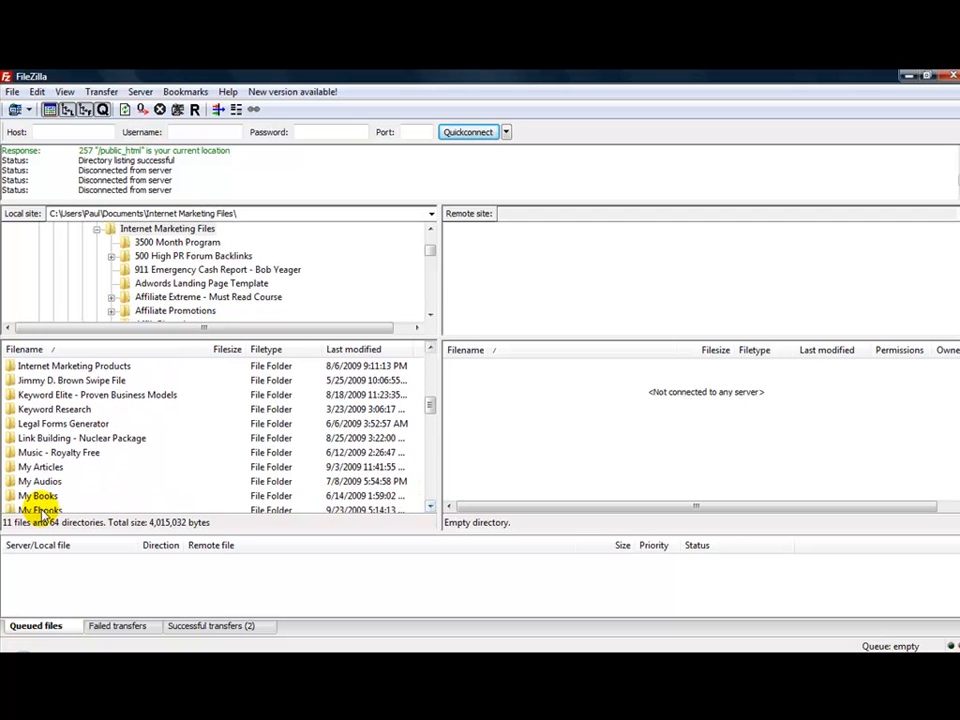
pyautogui.click(430, 510)
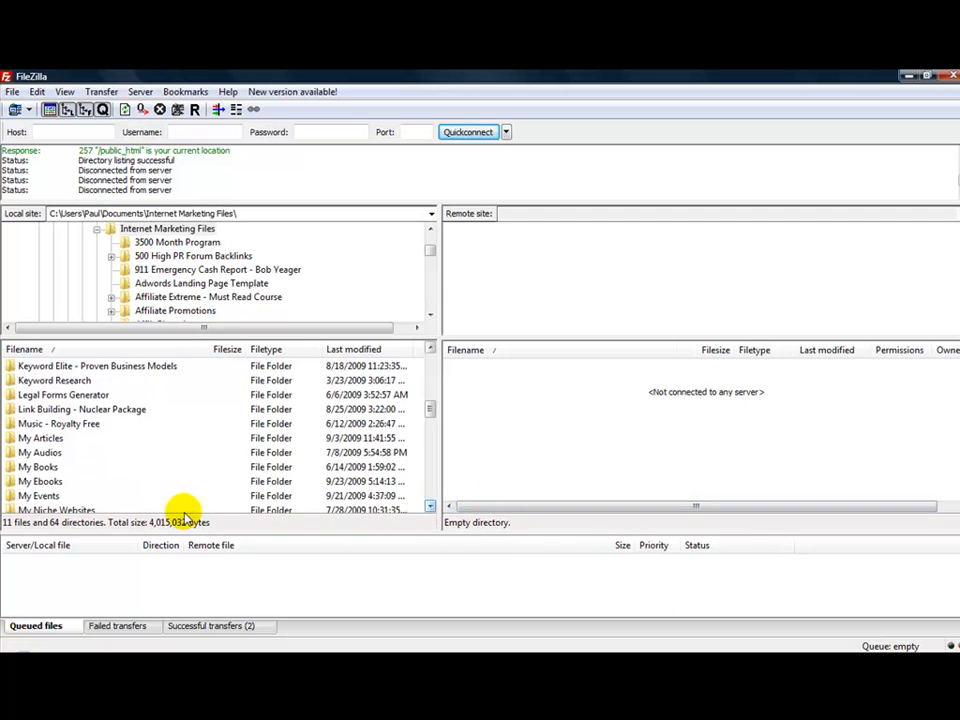
pyautogui.doubleClick(47, 493)
pyautogui.doubleClick(88, 382)
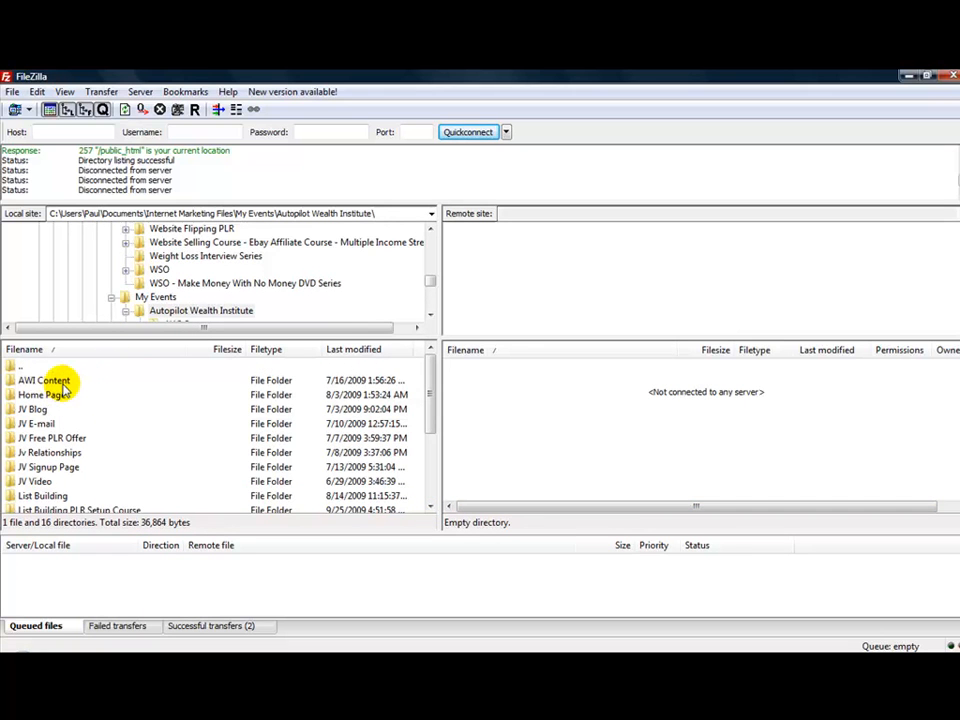
# Navigate locally through List Building PLR Setup Course and Squeeze Page into the Website Files folder
pyautogui.click(60, 510)
pyautogui.doubleClick(60, 510)
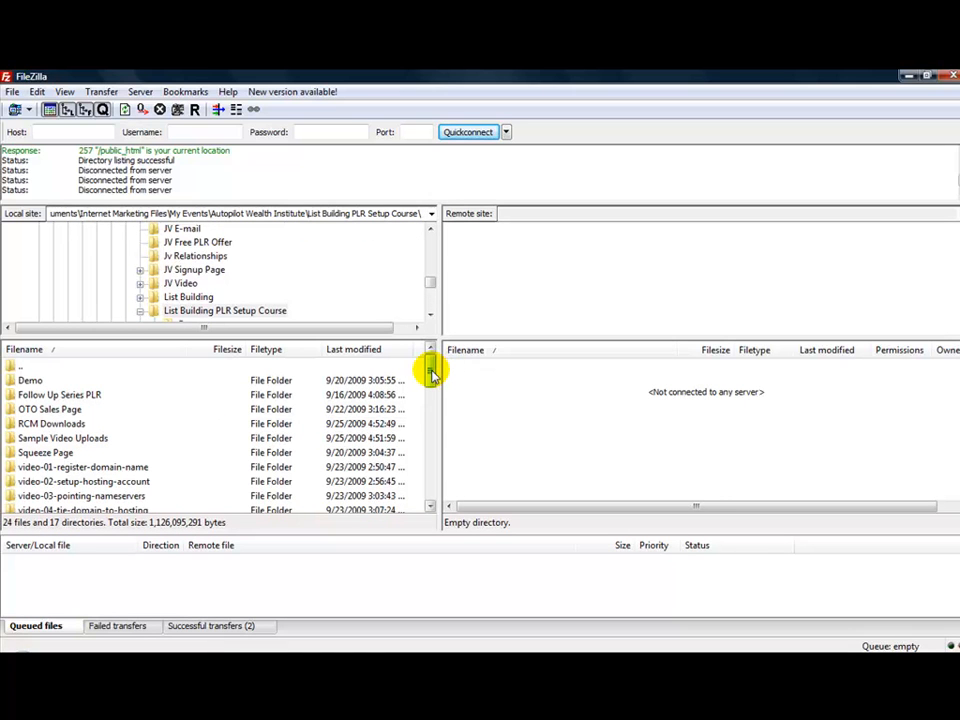
pyautogui.doubleClick(35, 452)
pyautogui.click(42, 382)
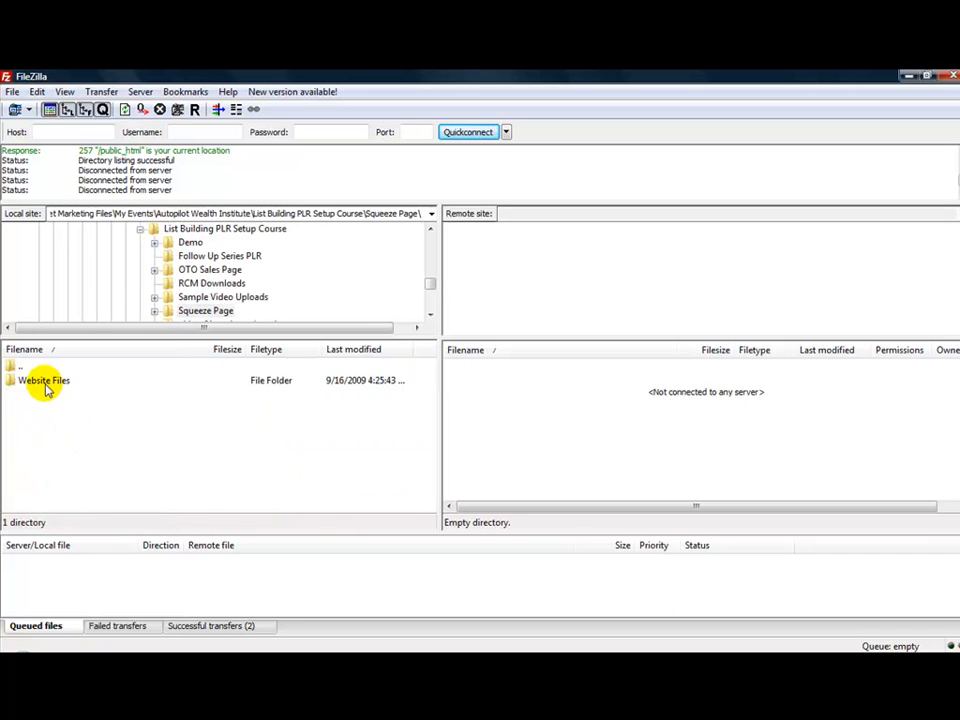
pyautogui.doubleClick(42, 382)
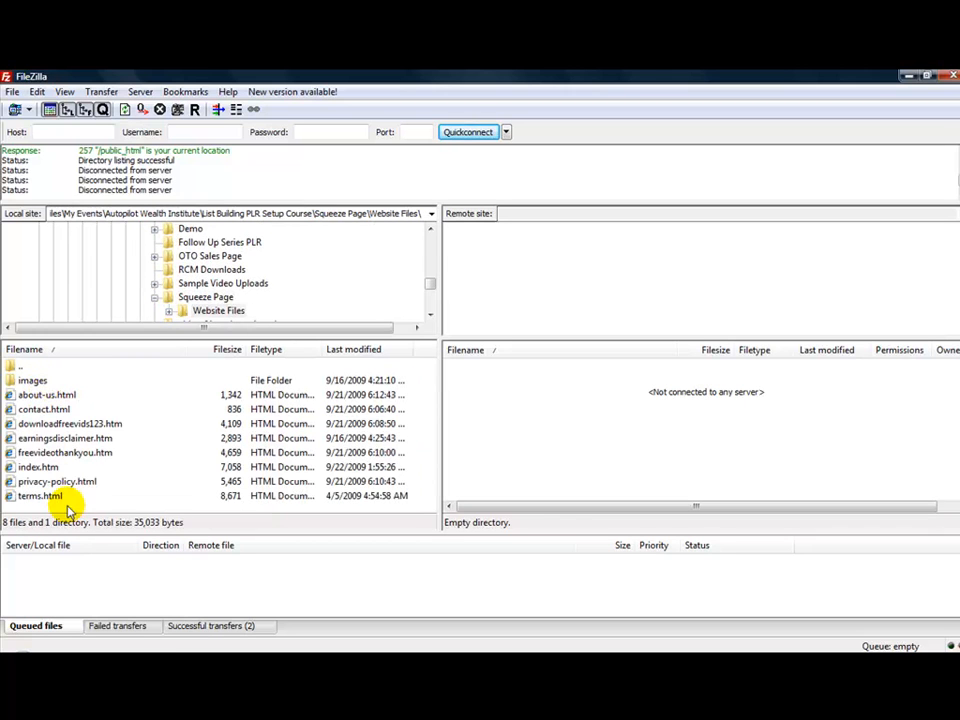
# Connect to the saved Main BlueHost site
pyautogui.click(29, 110)
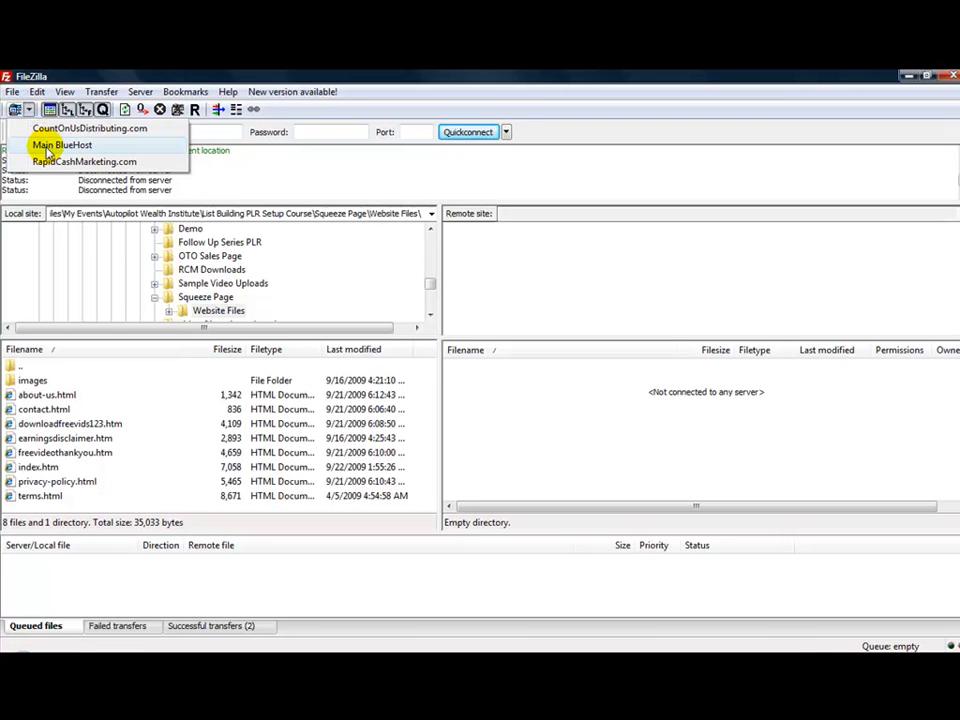
pyautogui.click(47, 149)
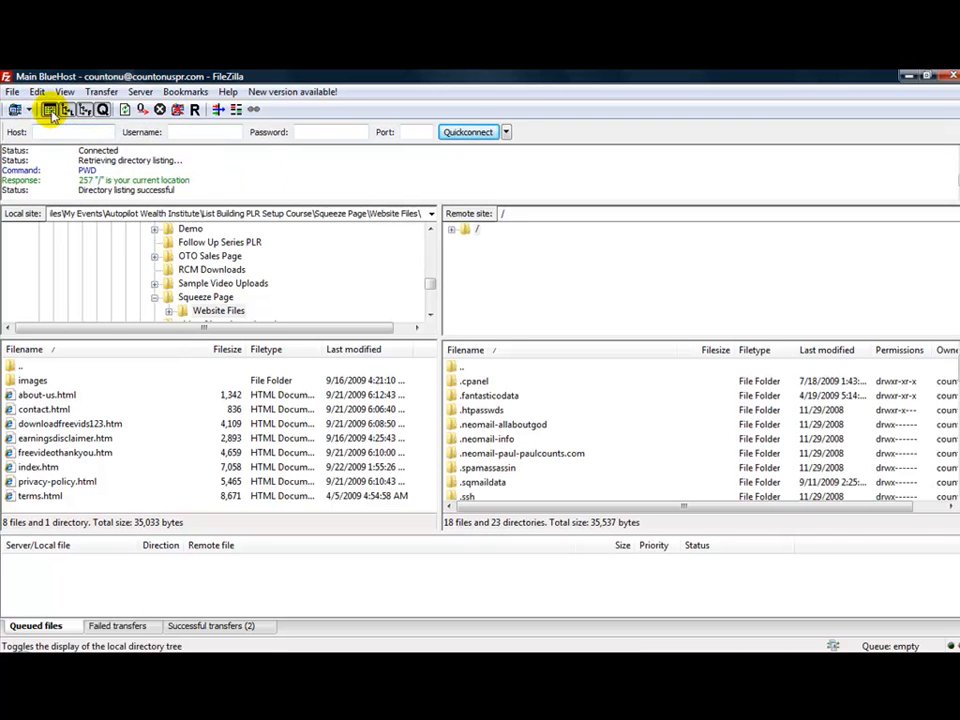
pyautogui.click(29, 111)
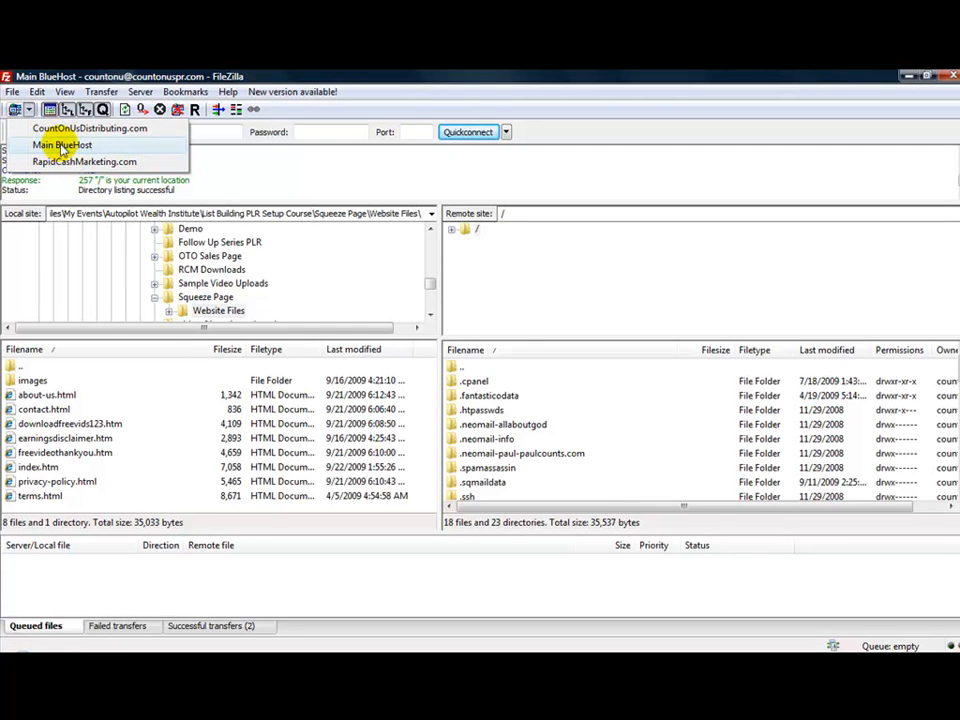
pyautogui.click(430, 176)
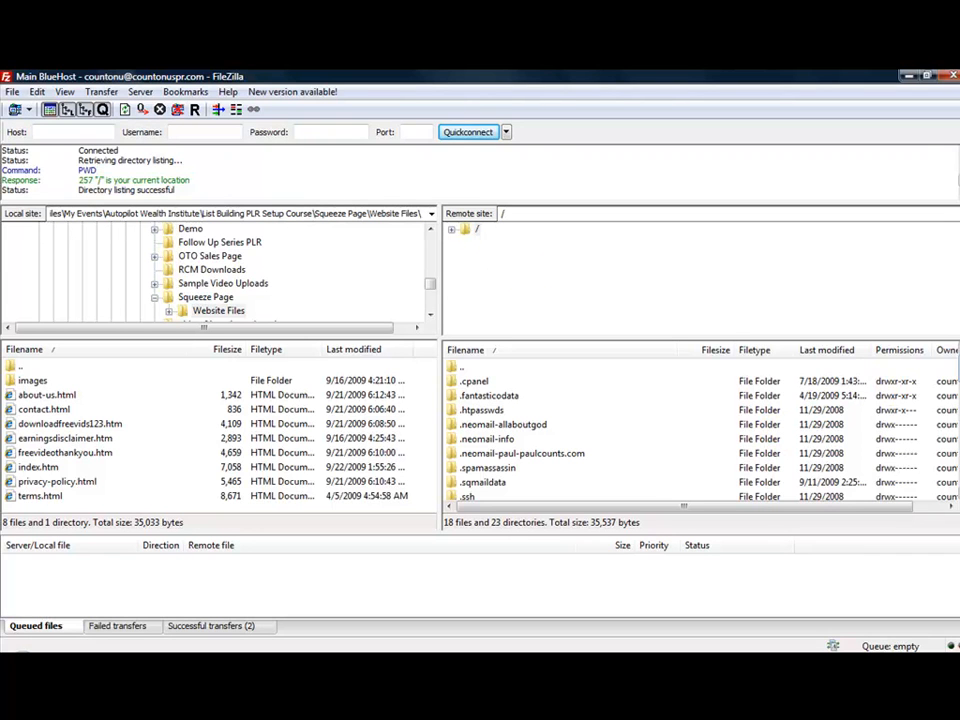
# Open the public_html folder on the remote server
pyautogui.scroll(-4, 950, 400)
pyautogui.scroll(-1, 952, 400)
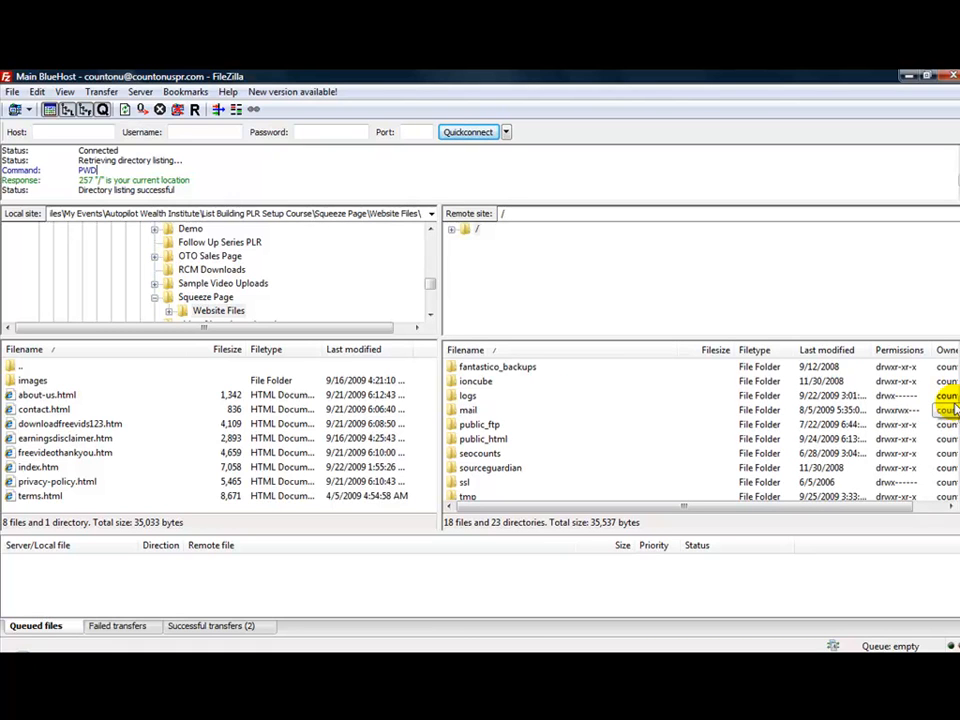
pyautogui.doubleClick(484, 439)
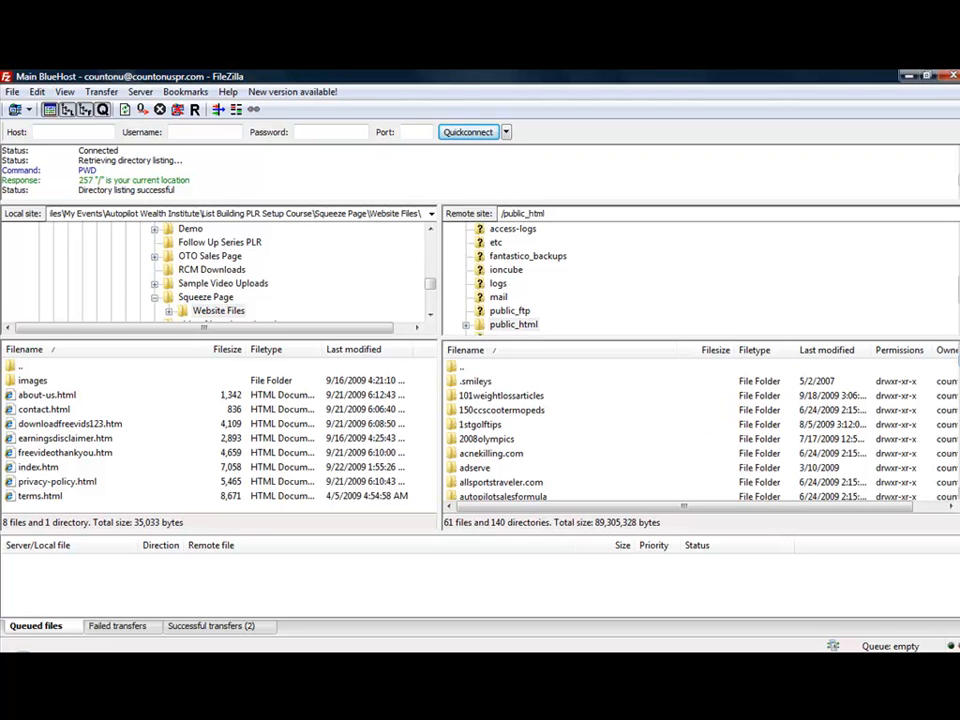
# Open the makemoneyonlinefastnow folder inside the remote public_html directory
pyautogui.scroll(-9, 700, 430)
pyautogui.scroll(9, 700, 430)
pyautogui.scroll(-12, 700, 430)
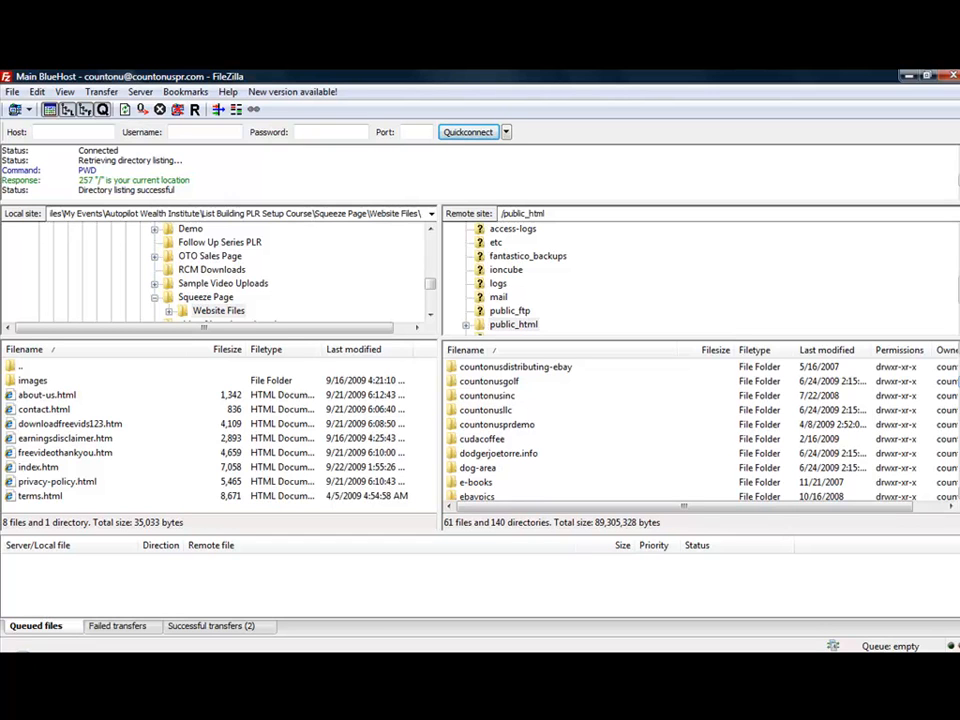
pyautogui.scroll(-10, 695, 430)
pyautogui.scroll(-5, 703, 413)
pyautogui.scroll(3, 703, 413)
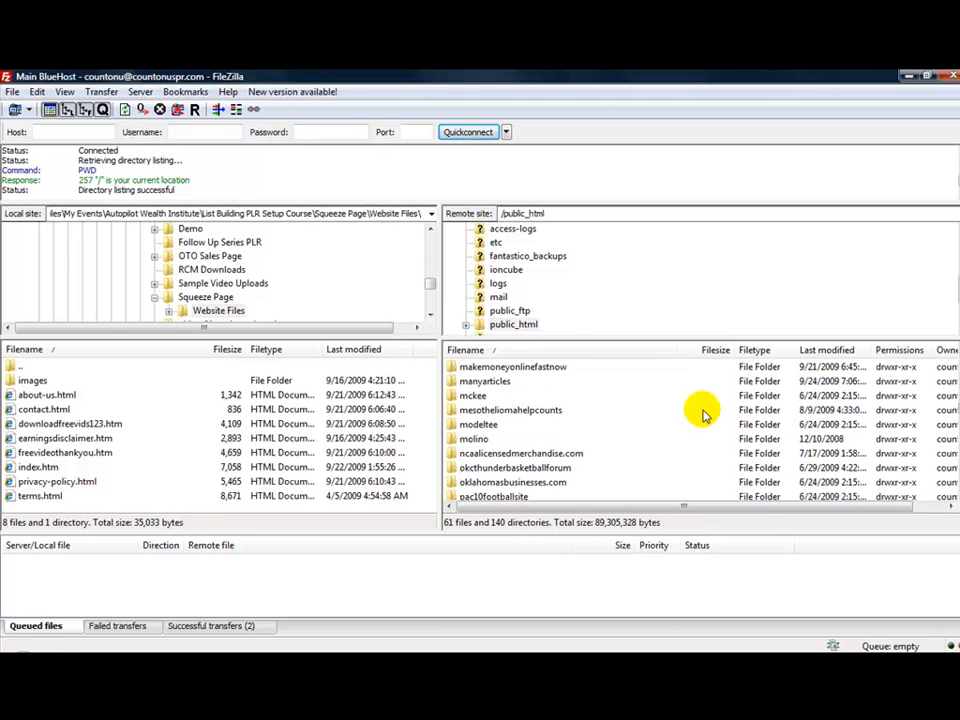
pyautogui.click(549, 369)
pyautogui.doubleClick(549, 369)
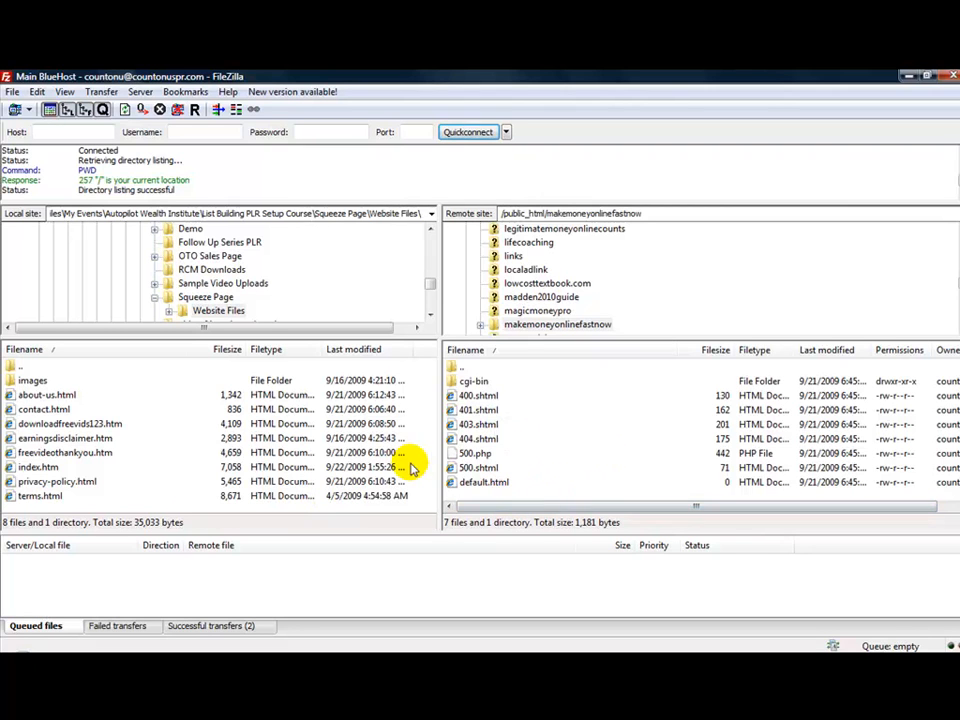
# Upload terms.html from the local Website Files folder to the remote makemoneyonlinefastnow folder
pyautogui.click(107, 497)
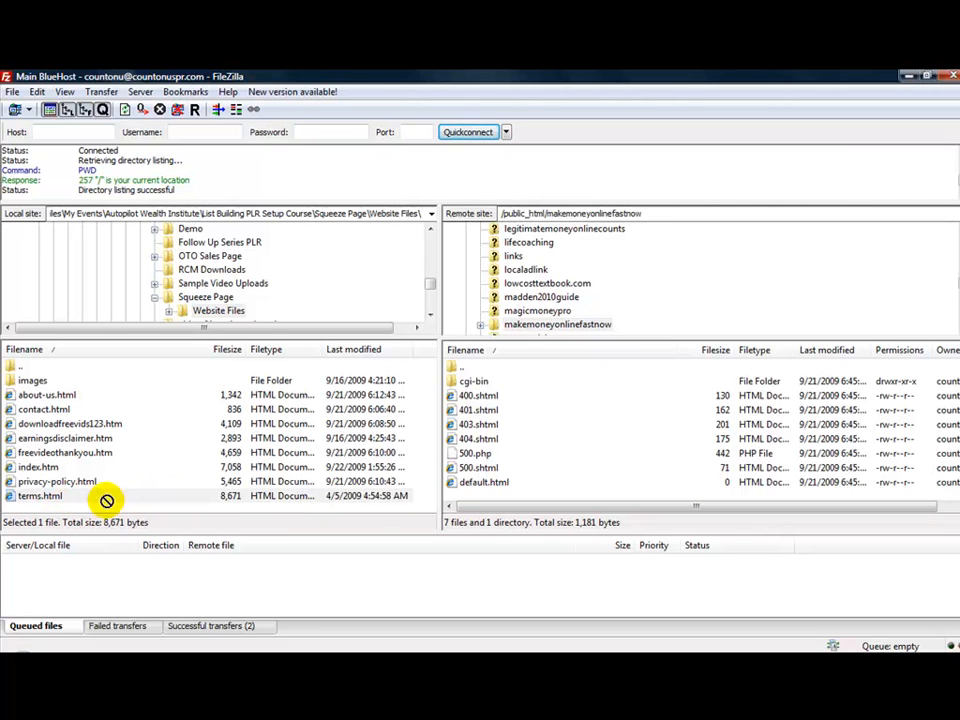
pyautogui.click(50, 498)
pyautogui.moveTo(46, 509)
pyautogui.mouseDown()
pyautogui.moveTo(22, 440)
pyautogui.moveTo(30, 384)
pyautogui.moveTo(28, 488)
pyautogui.moveTo(26, 382)
pyautogui.moveTo(30, 510)
pyautogui.mouseUp()
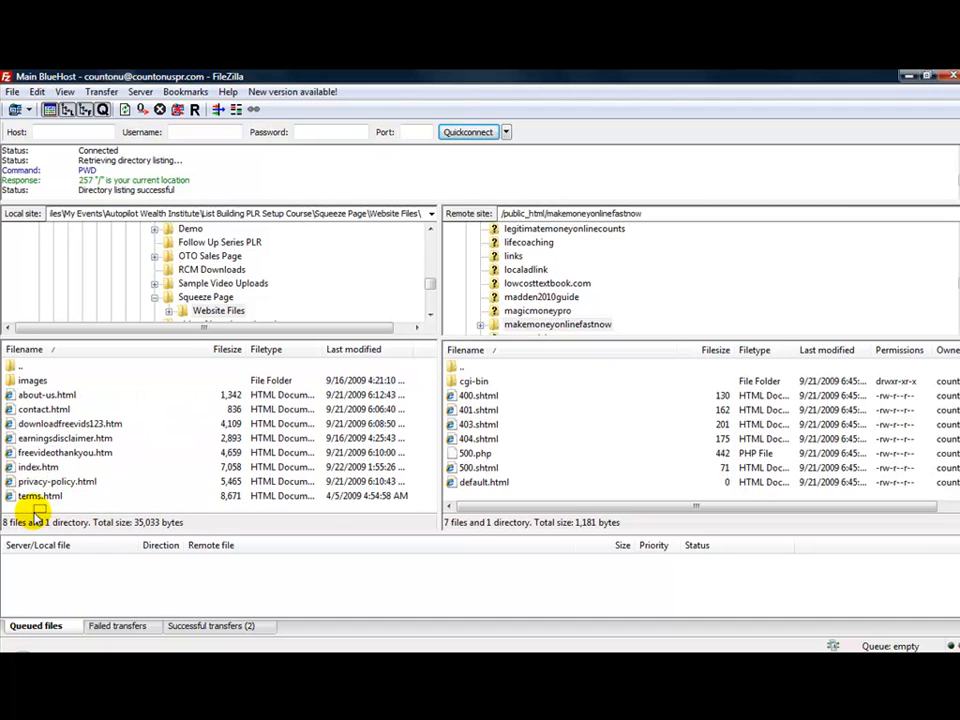
pyautogui.click(26, 498)
pyautogui.rightClick(35, 500)
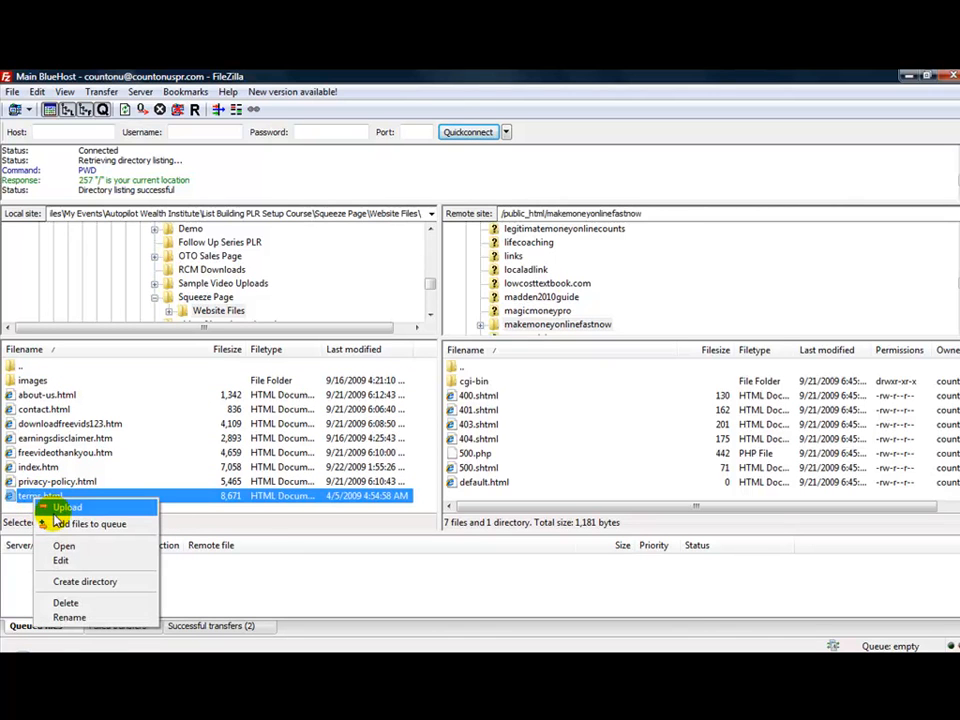
pyautogui.click(50, 507)
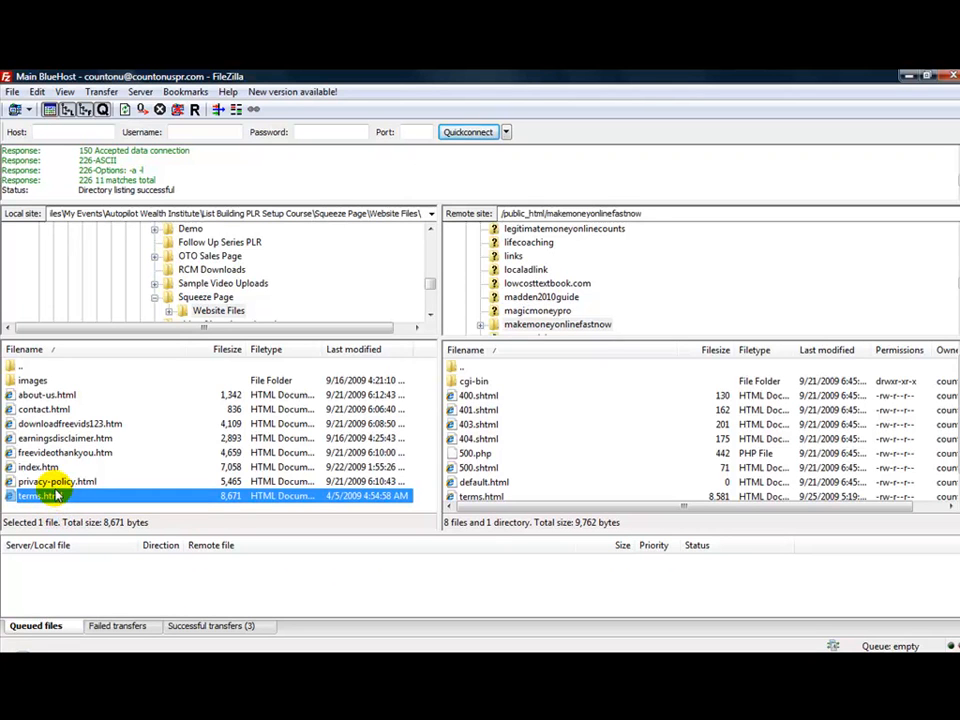
# Select everything in the local Website Files folder and upload it, choosing Overwrite for the existing terms.html
pyautogui.click(60, 510)
pyautogui.click(57, 500)
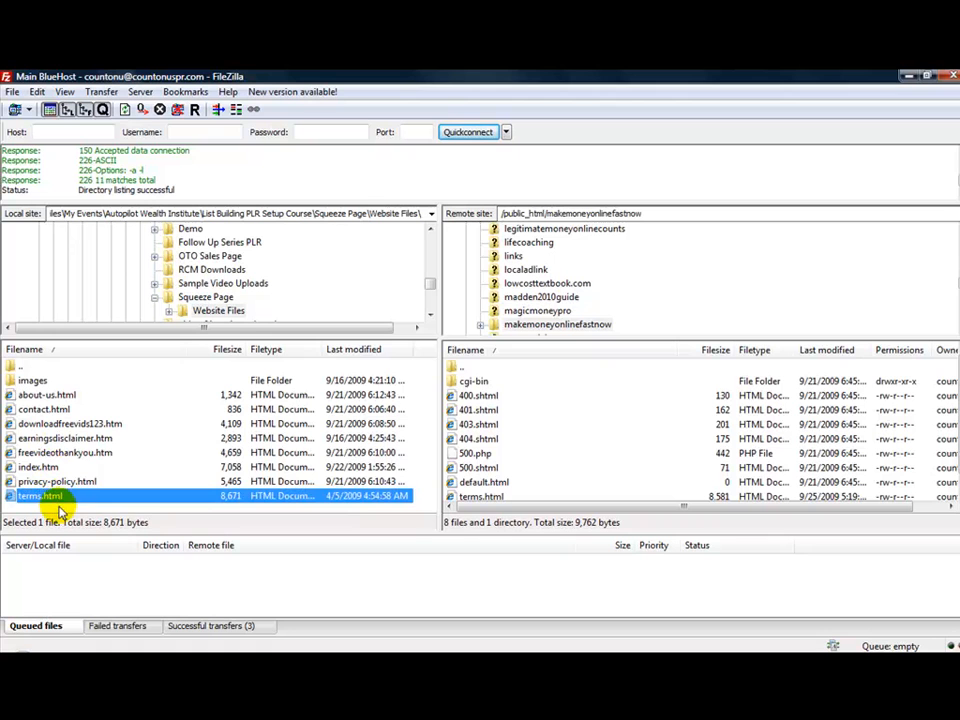
pyautogui.moveTo(60, 510); pyautogui.dragTo(43, 381)
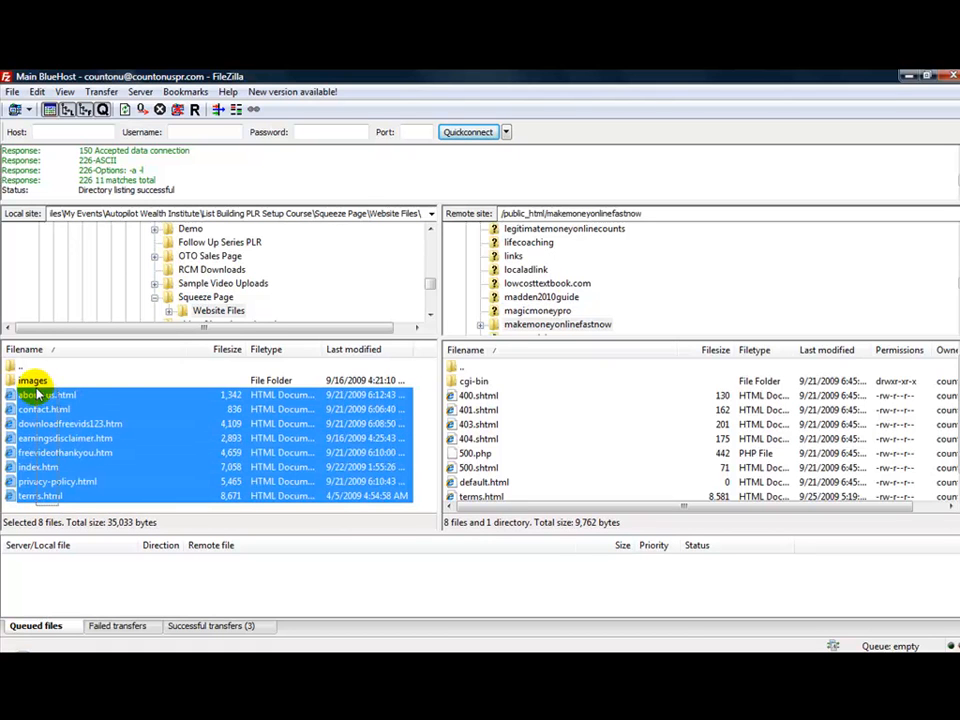
pyautogui.click(61, 509)
pyautogui.hotkey('ctrl', 'a')
pyautogui.rightClick(36, 445)
pyautogui.click(60, 452)
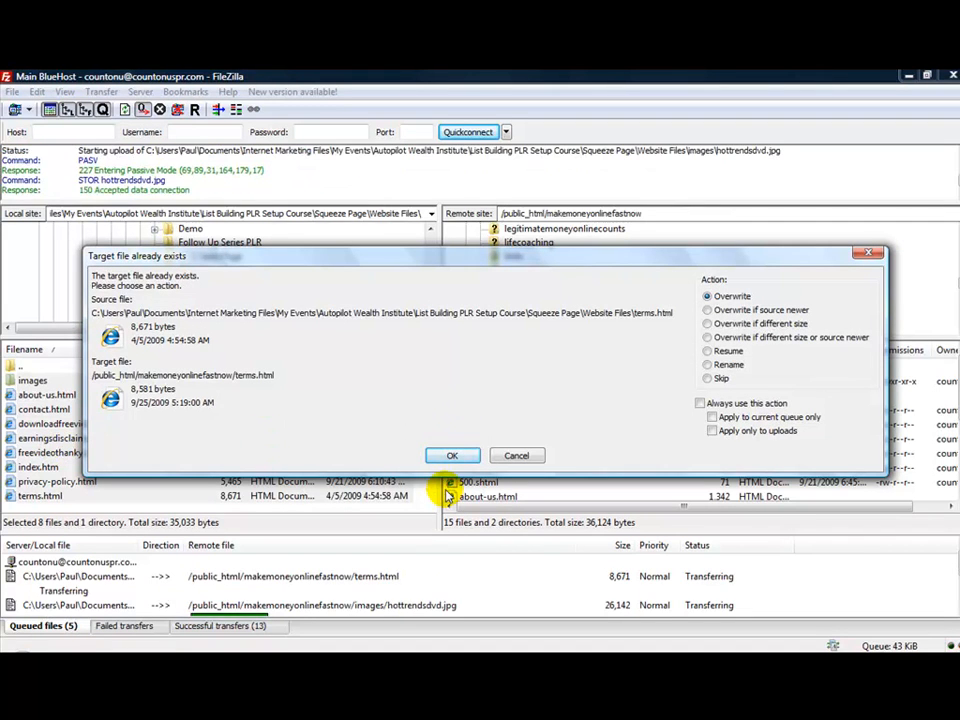
pyautogui.click(460, 456)
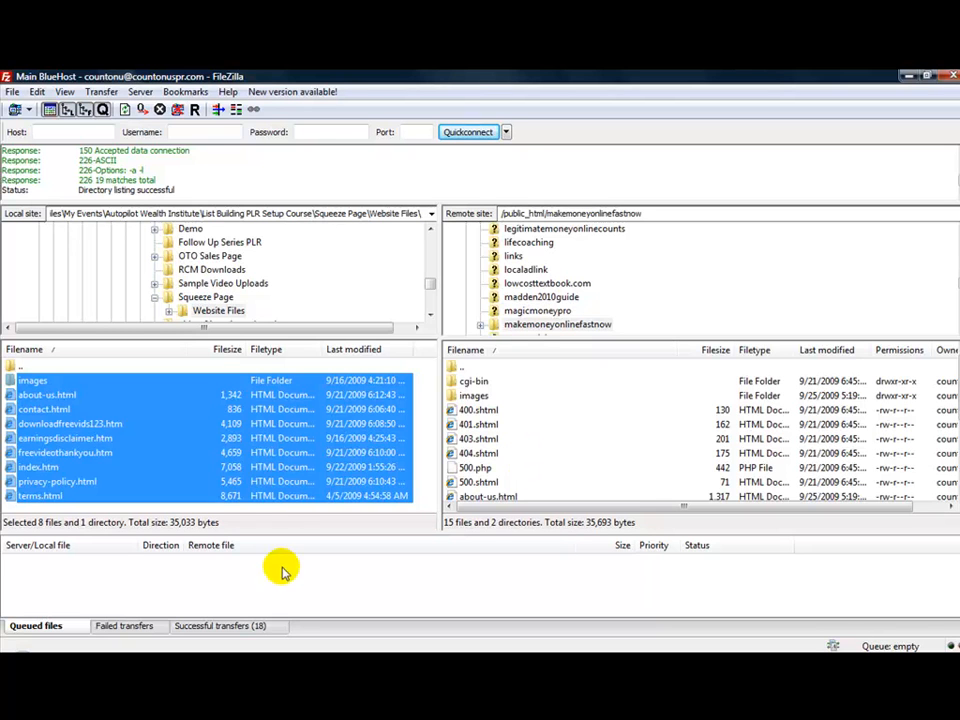
# Go up from Website Files to List Building PLR Setup Course and open the local OTO Sales Page folder
pyautogui.click(257, 512)
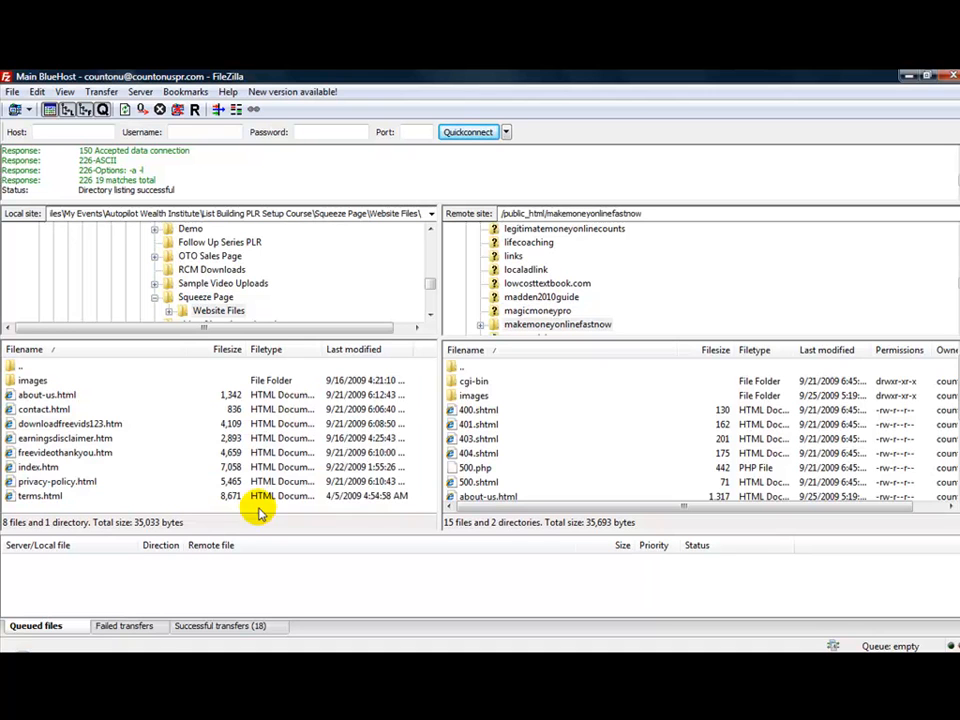
pyautogui.doubleClick(22, 366)
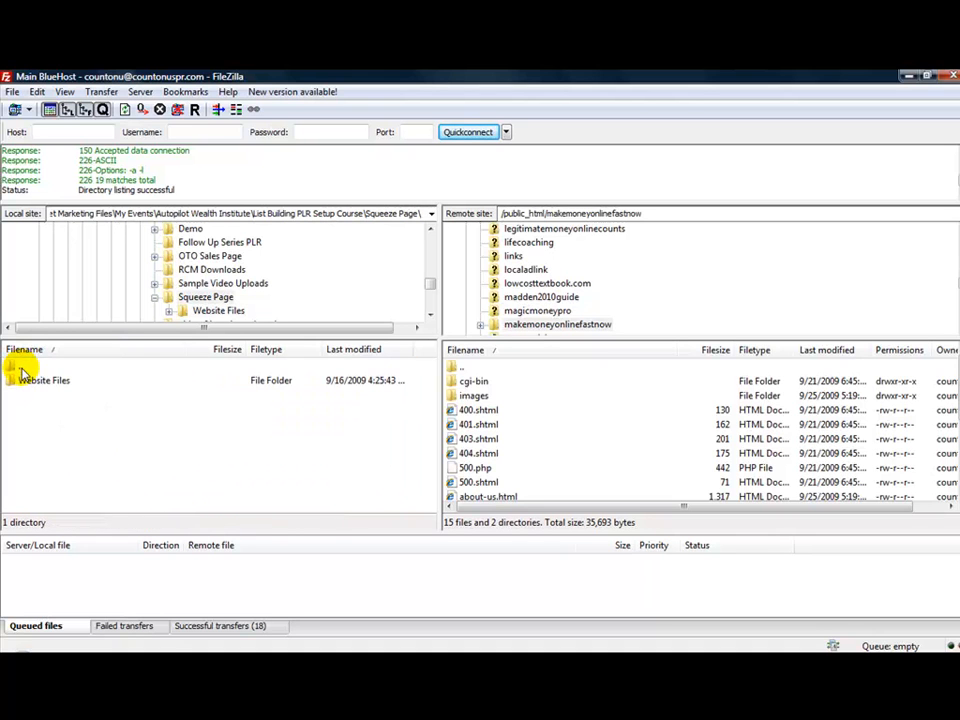
pyautogui.doubleClick(21, 366)
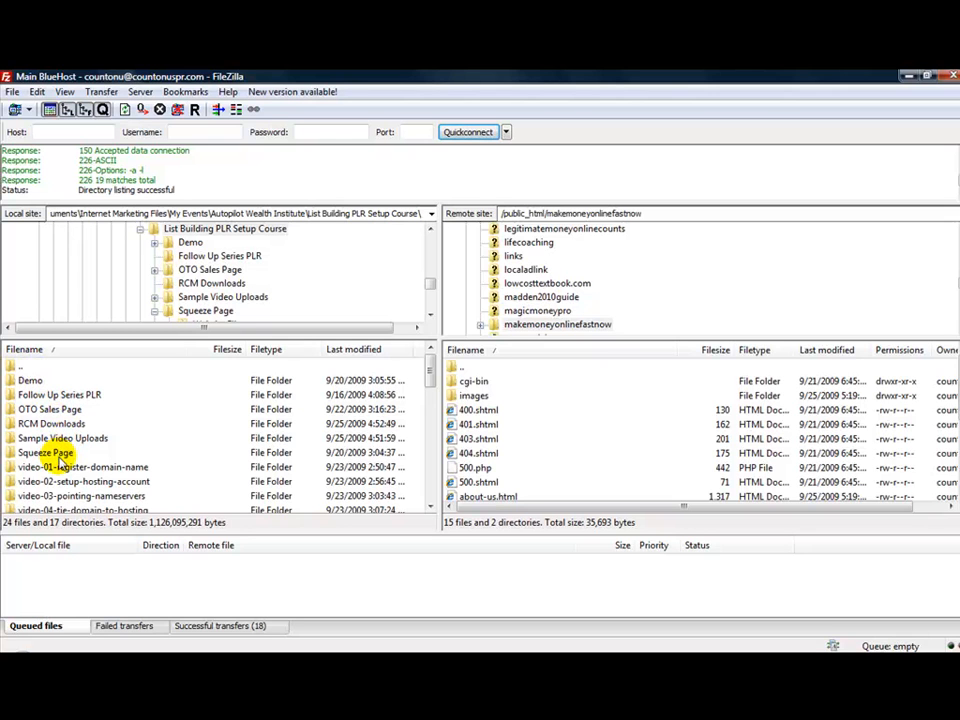
pyautogui.doubleClick(42, 410)
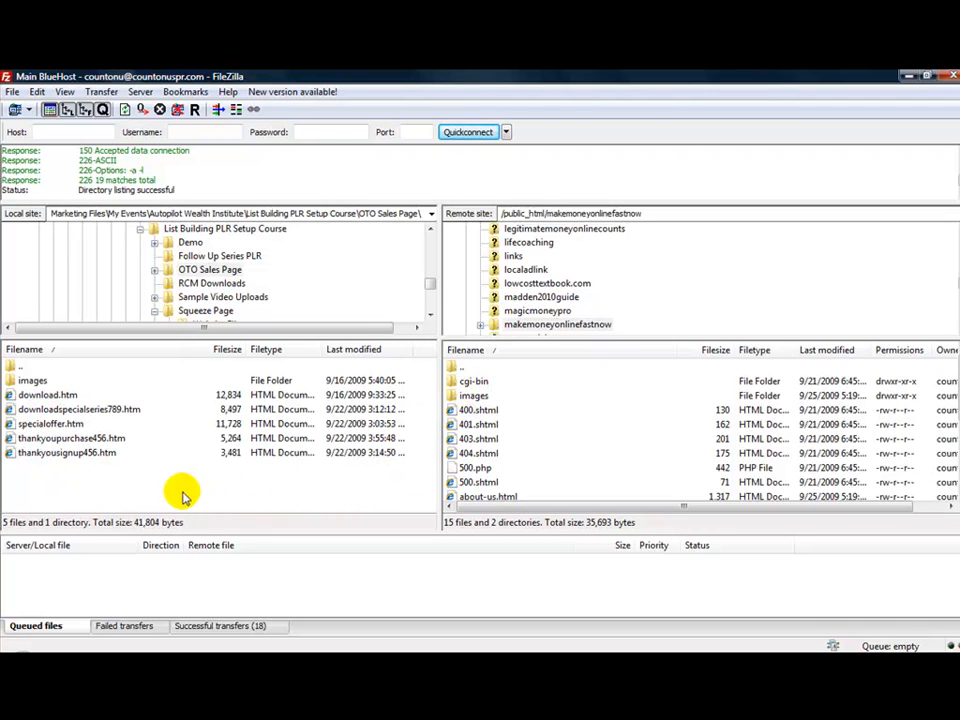
# Select the five OTO Sales Page HTML files and upload them to makemoneyonlinefastnow
pyautogui.moveTo(52, 466)
pyautogui.mouseDown()
pyautogui.moveTo(32, 408)
pyautogui.moveTo(43, 392)
pyautogui.moveTo(58, 477)
pyautogui.mouseUp()
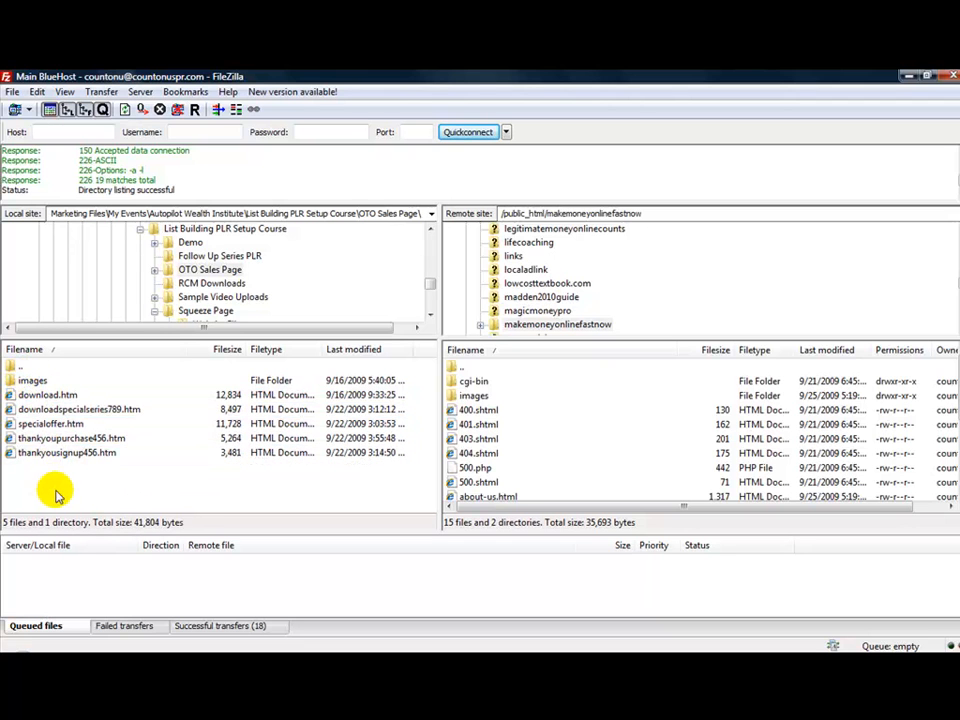
pyautogui.moveTo(52, 472); pyautogui.dragTo(48, 400)
pyautogui.rightClick(48, 400)
pyautogui.click(72, 406)
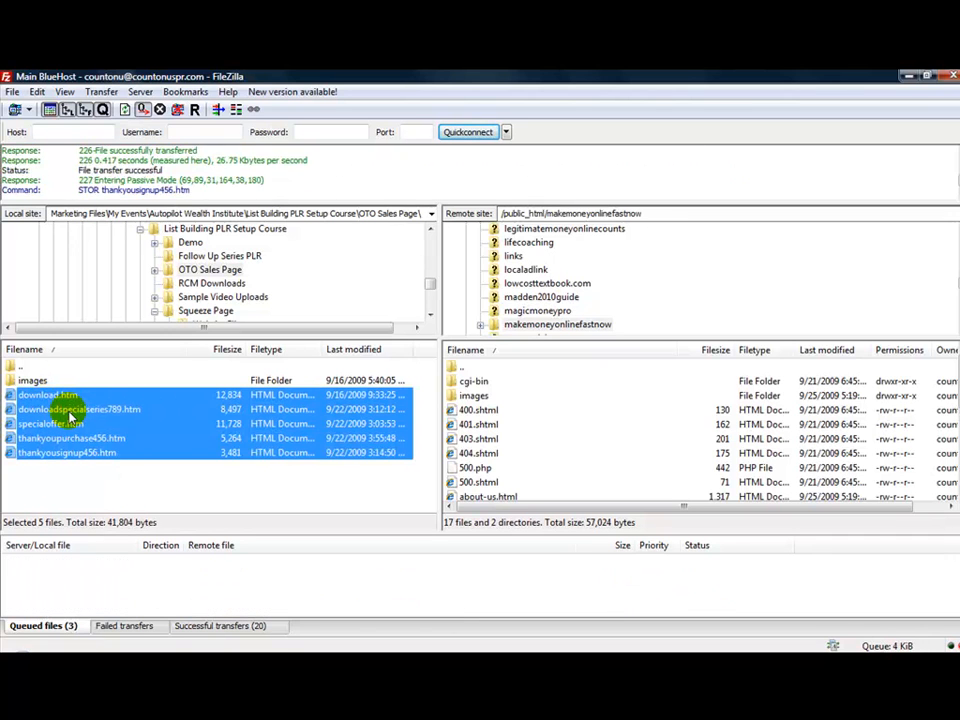
pyautogui.click(84, 475)
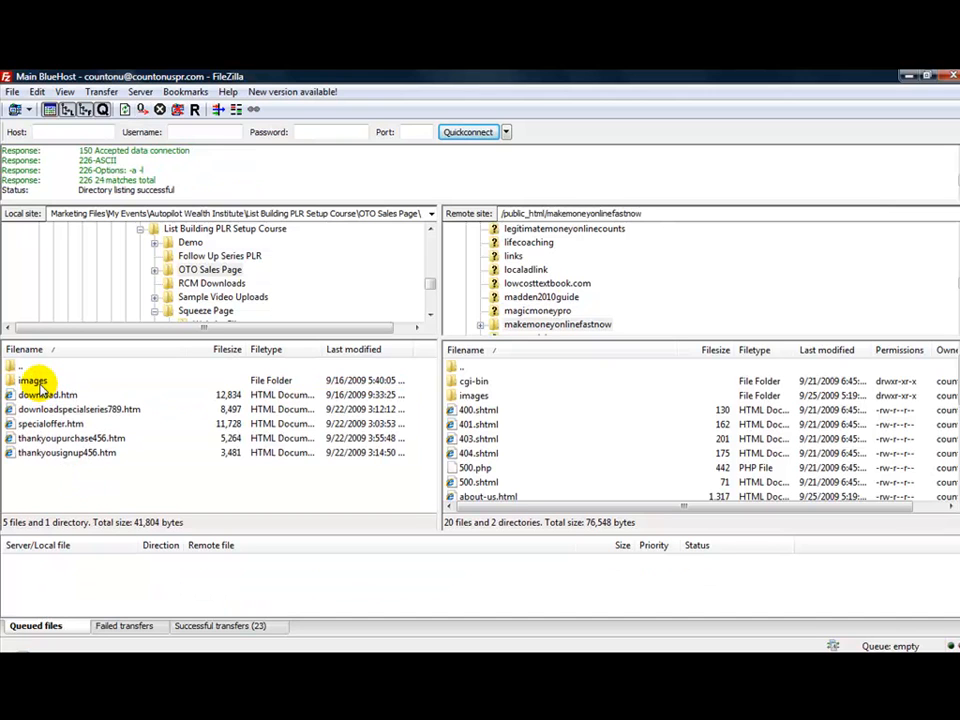
# Compare the contents of the local and remote images folders, then return both panes to their parent folders
pyautogui.doubleClick(36, 383)
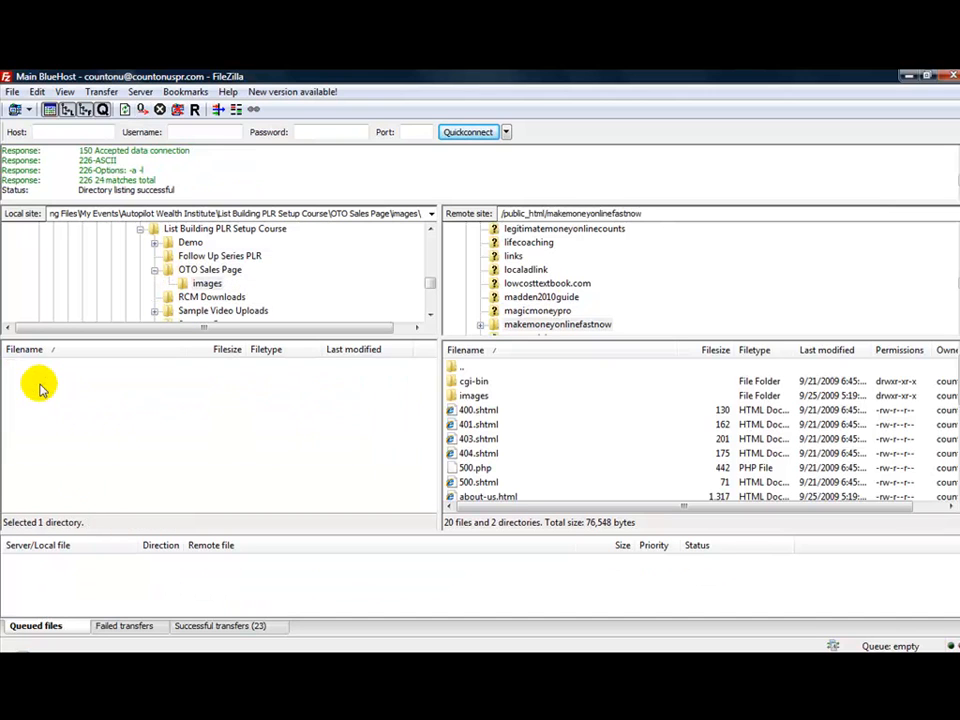
pyautogui.doubleClick(475, 397)
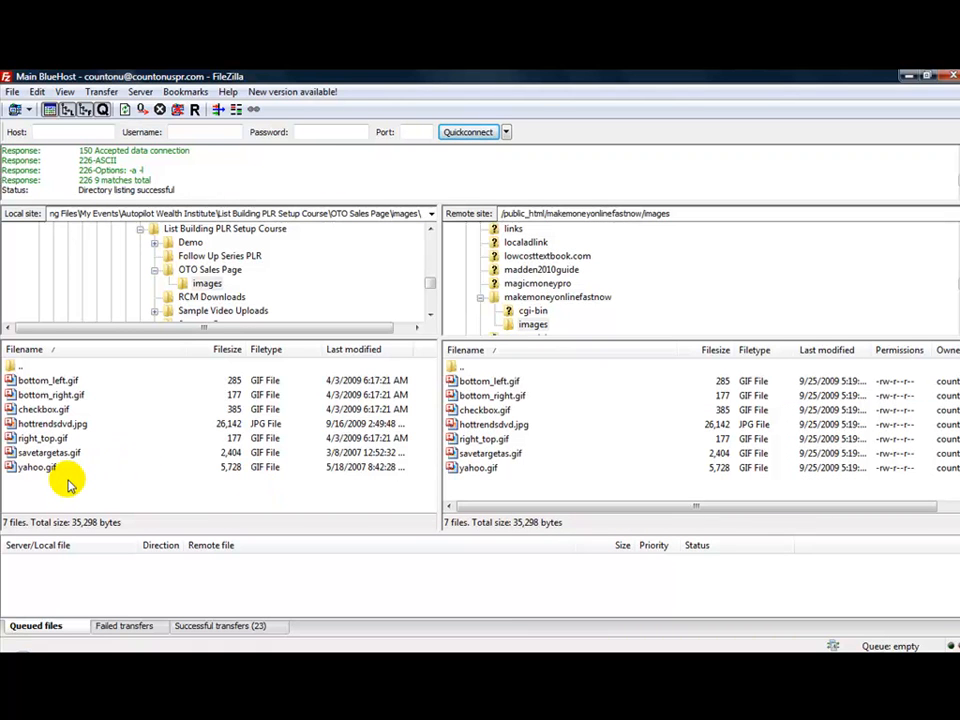
pyautogui.moveTo(70, 480)
pyautogui.mouseDown()
pyautogui.moveTo(52, 383)
pyautogui.moveTo(47, 447)
pyautogui.moveTo(70, 505)
pyautogui.moveTo(66, 496)
pyautogui.mouseUp()
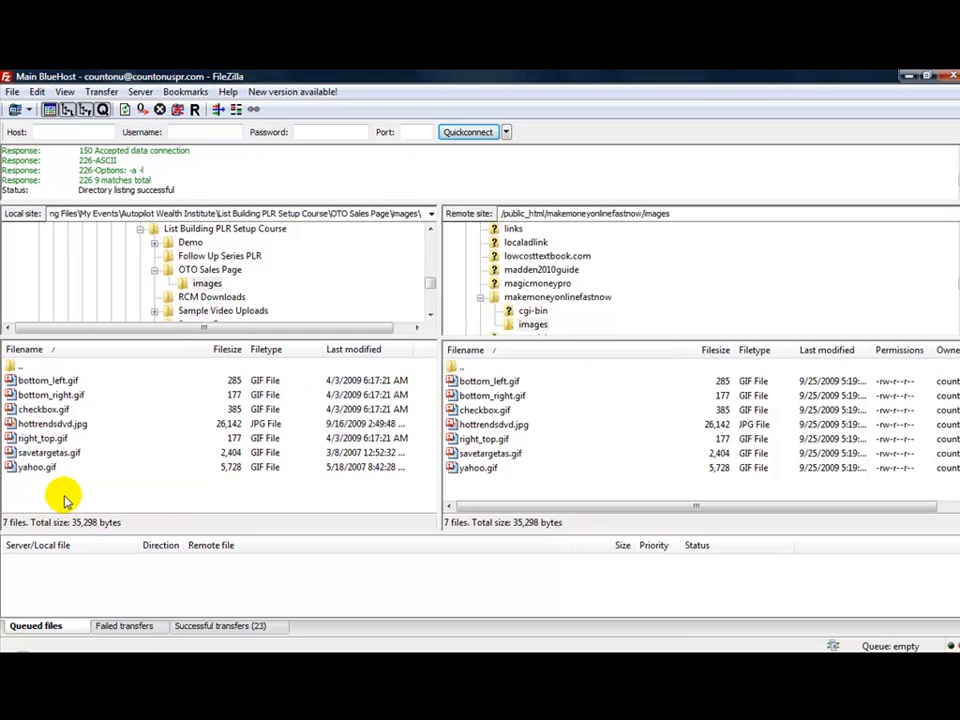
pyautogui.click(22, 367)
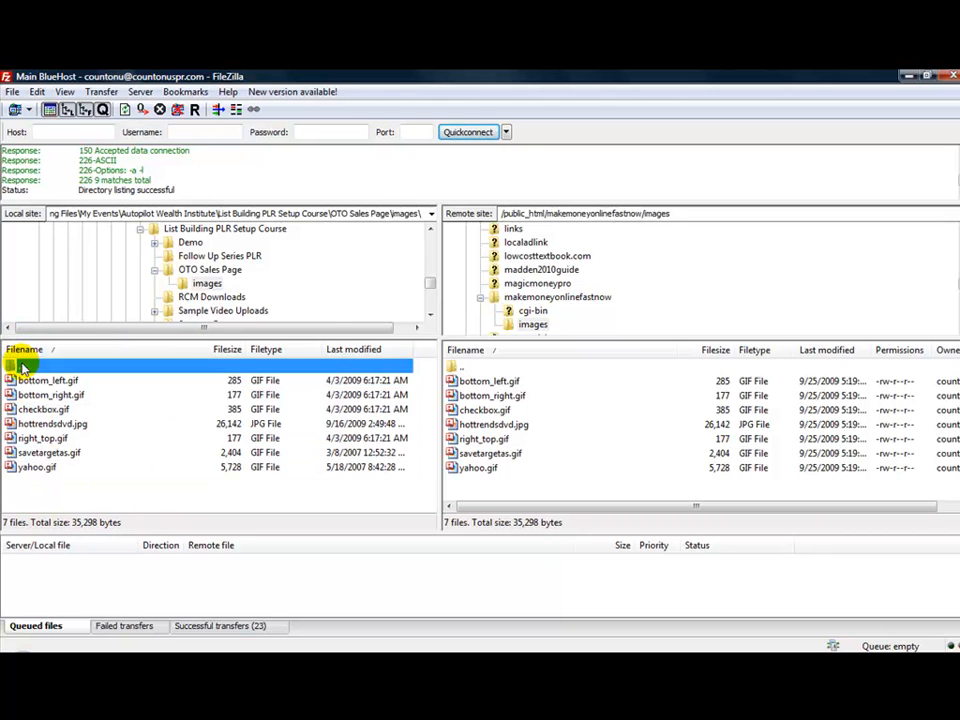
pyautogui.doubleClick(22, 367)
pyautogui.doubleClick(20, 382)
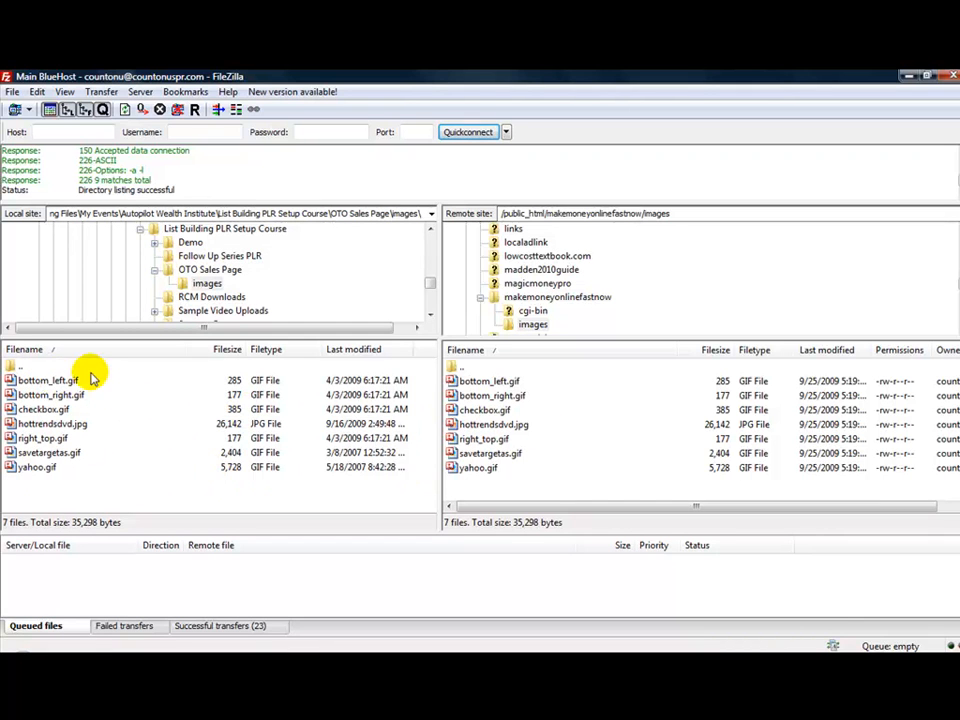
pyautogui.doubleClick(24, 368)
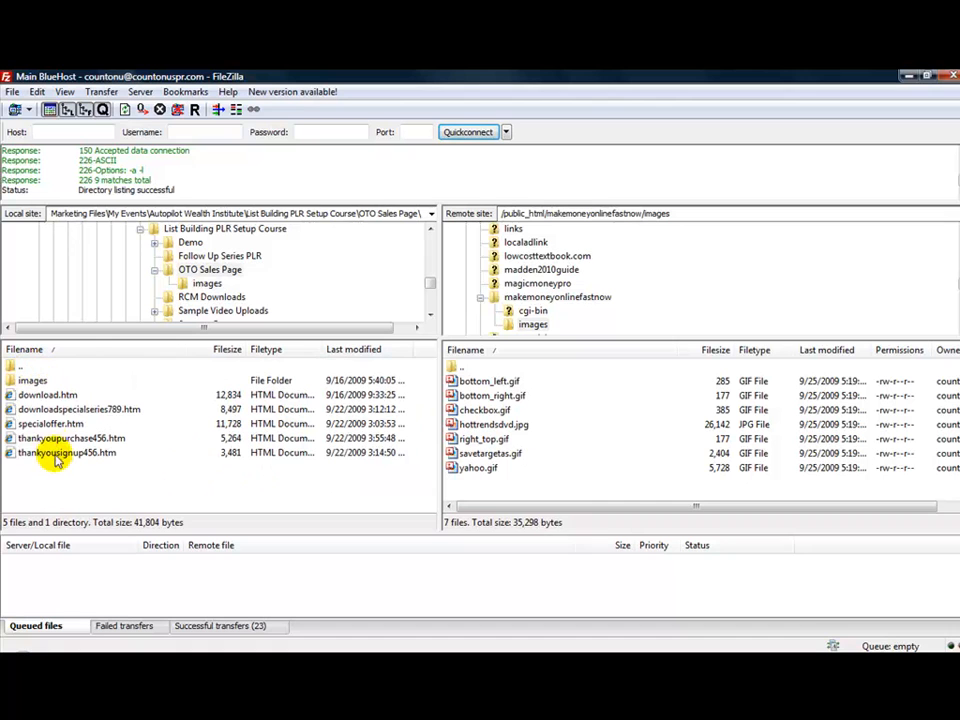
pyautogui.click(14, 366)
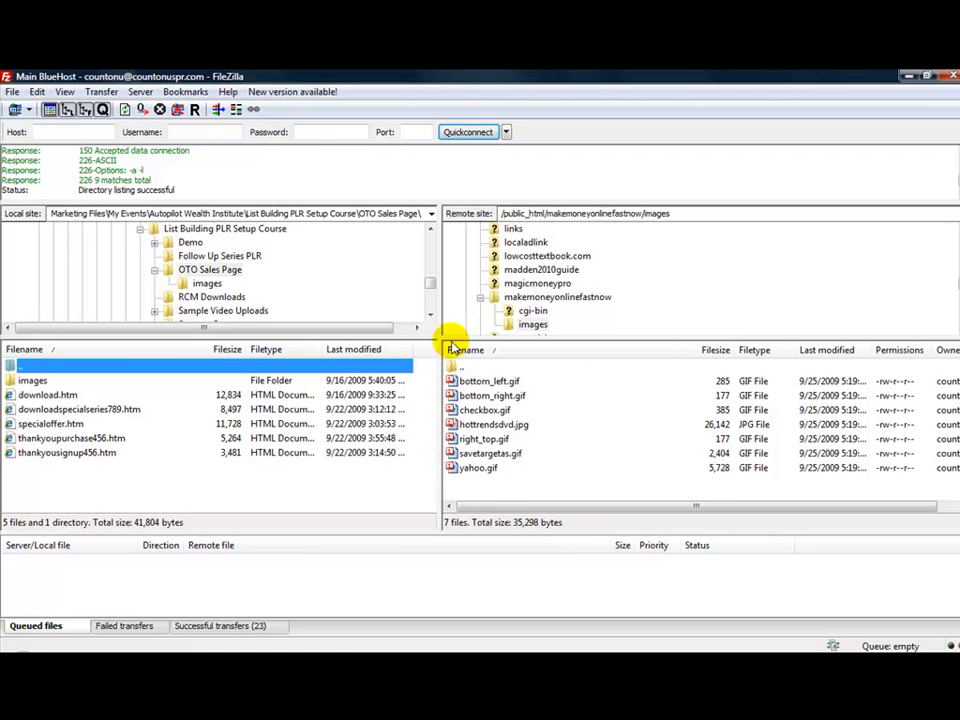
pyautogui.doubleClick(455, 366)
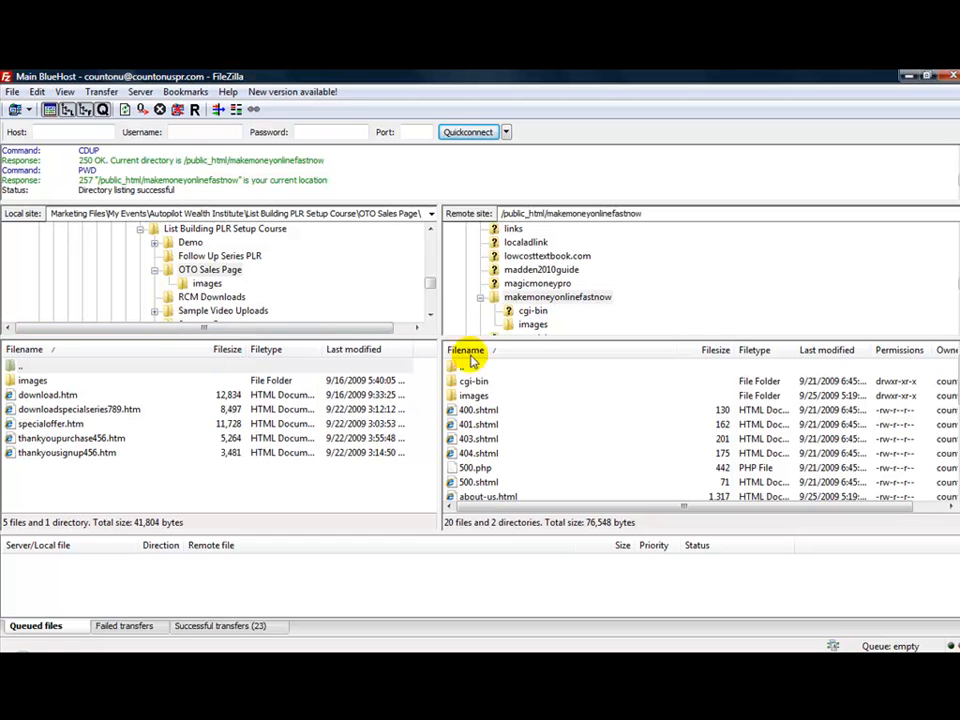
# Create a new remote directory named sample inside makemoneyonlinefastnow
pyautogui.rightClick(580, 428)
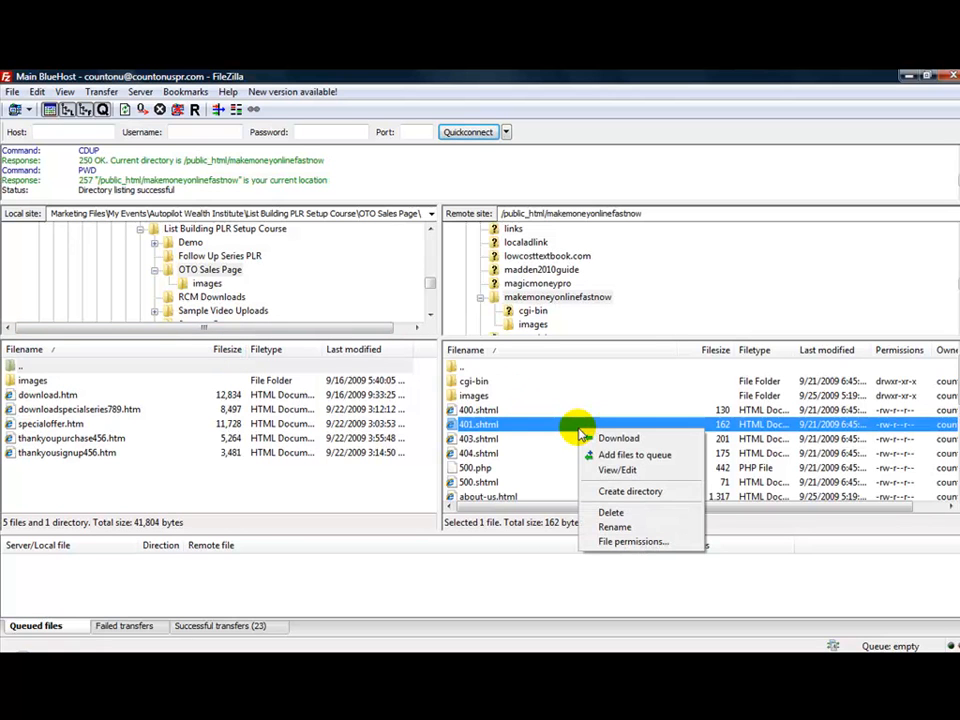
pyautogui.click(600, 491)
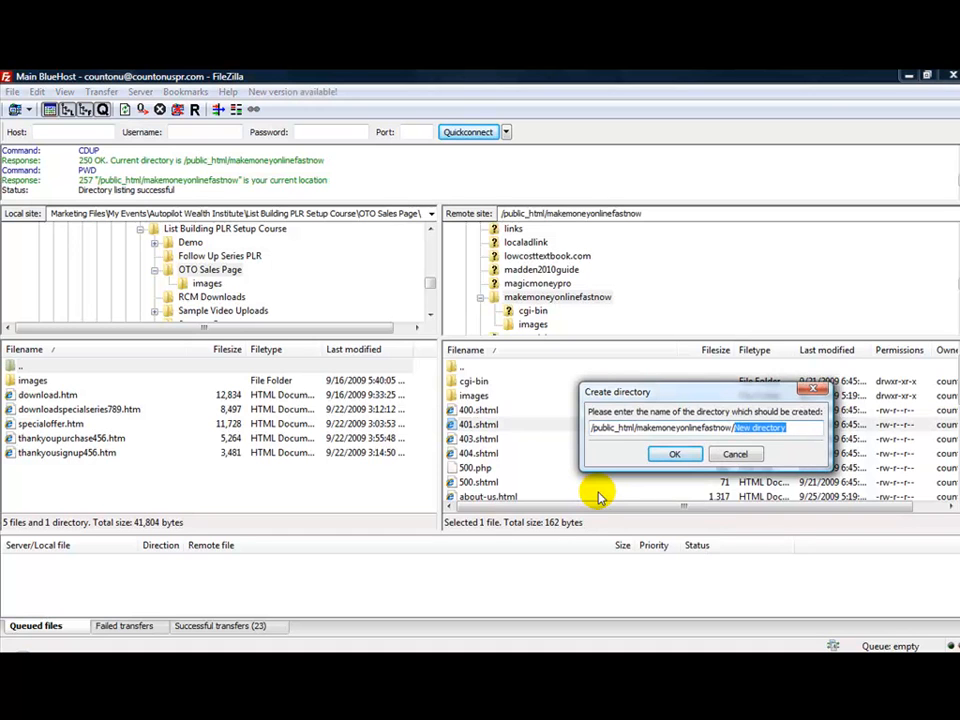
pyautogui.write('sampl')
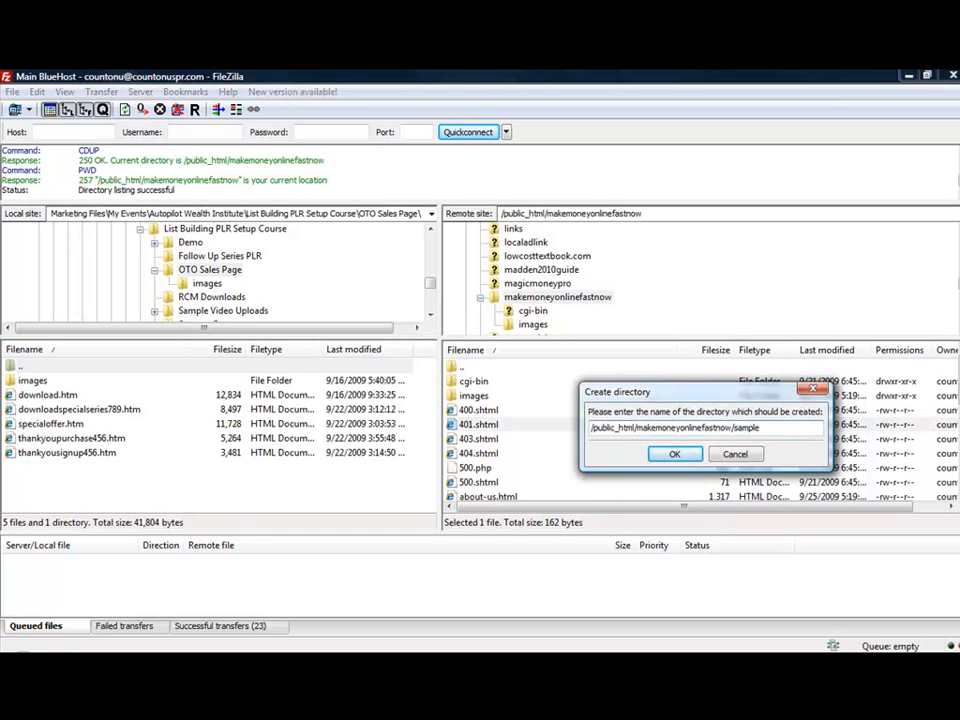
pyautogui.click(678, 454)
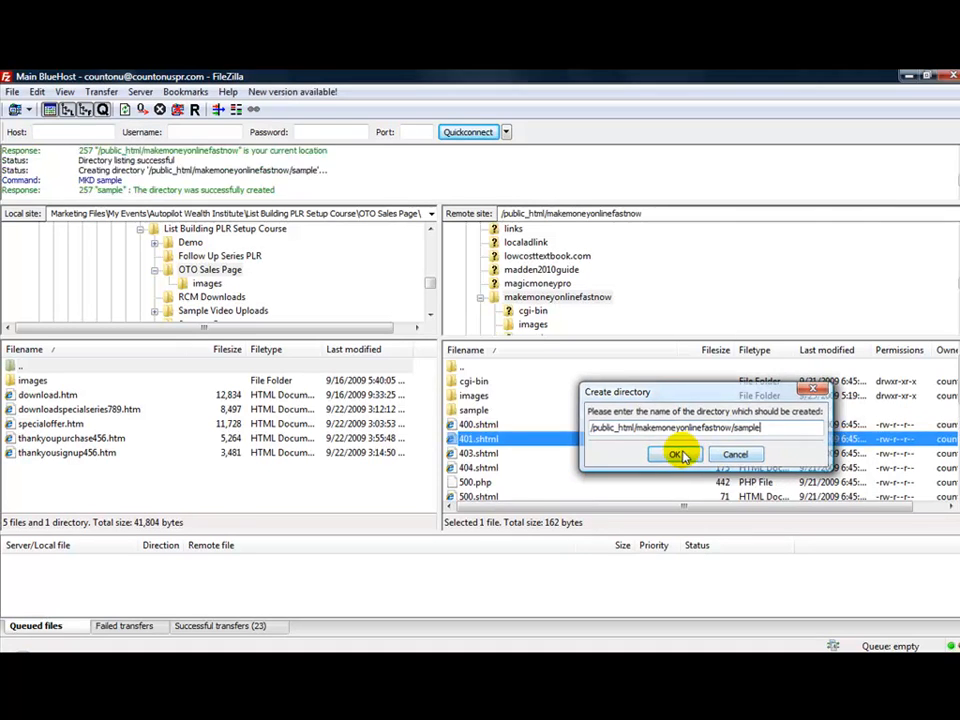
# Open the sample folder, return to makemoneyonlinefastnow, and delete the sample folder from the server
pyautogui.doubleClick(475, 409)
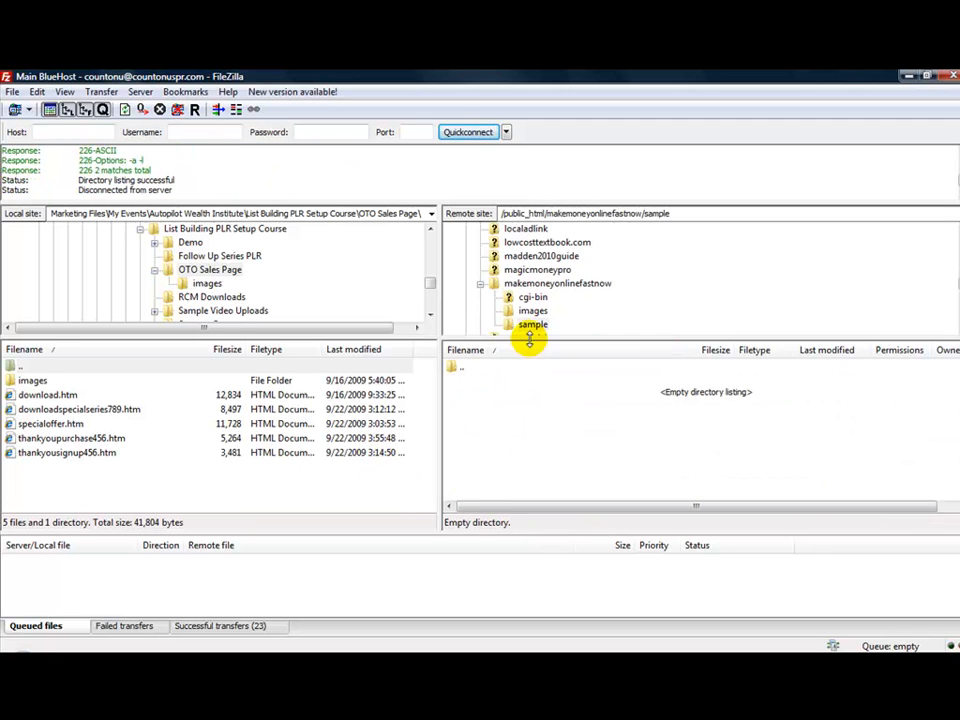
pyautogui.doubleClick(467, 368)
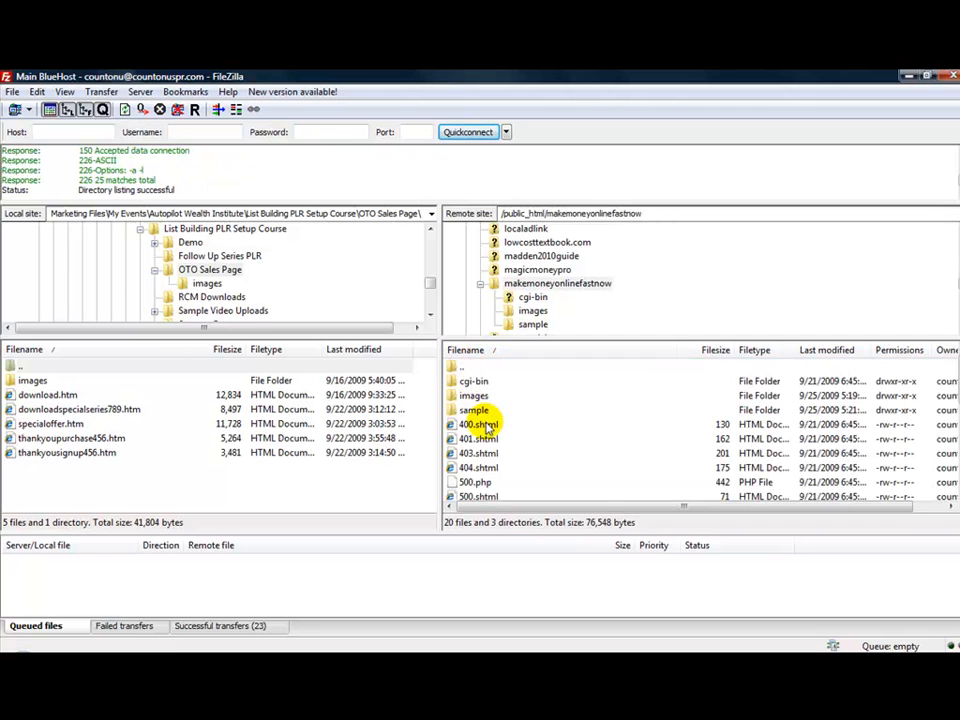
pyautogui.click(466, 412)
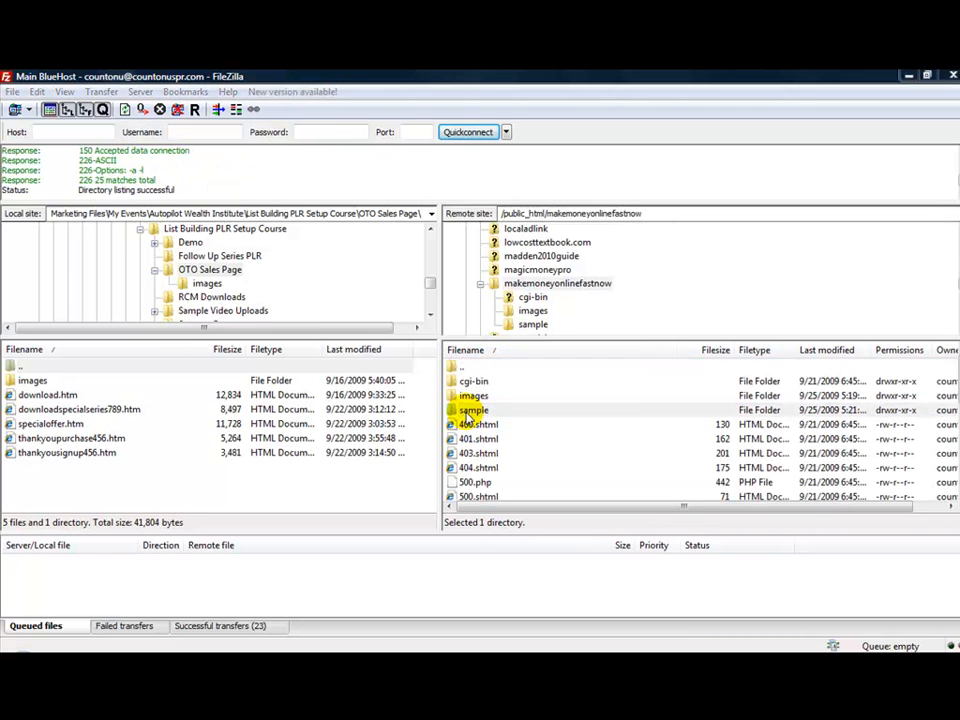
pyautogui.press('Delete')
pyautogui.press('Return')
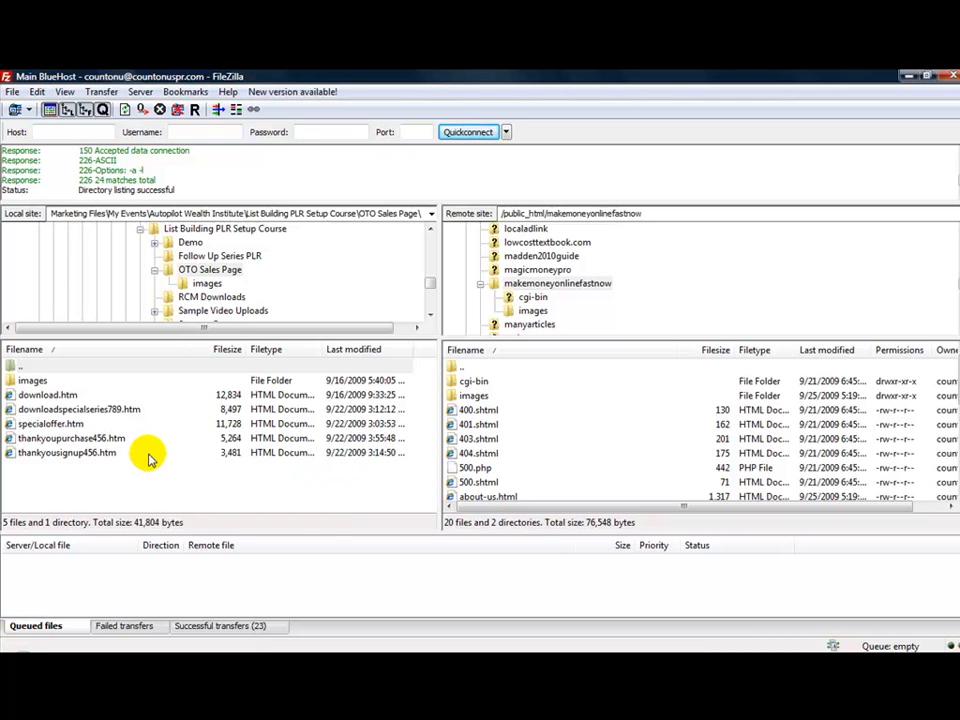
# Open the local Sample Video Uploads folder and upload the step-1-overview folder to makemoneyonlinefastnow
pyautogui.doubleClick(19, 367)
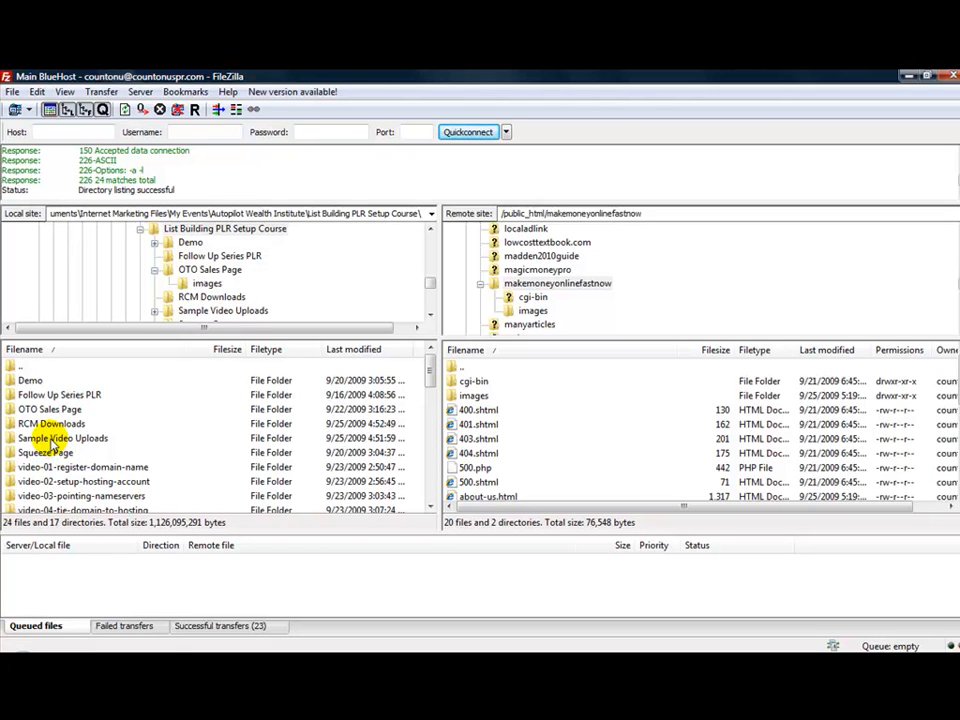
pyautogui.doubleClick(52, 440)
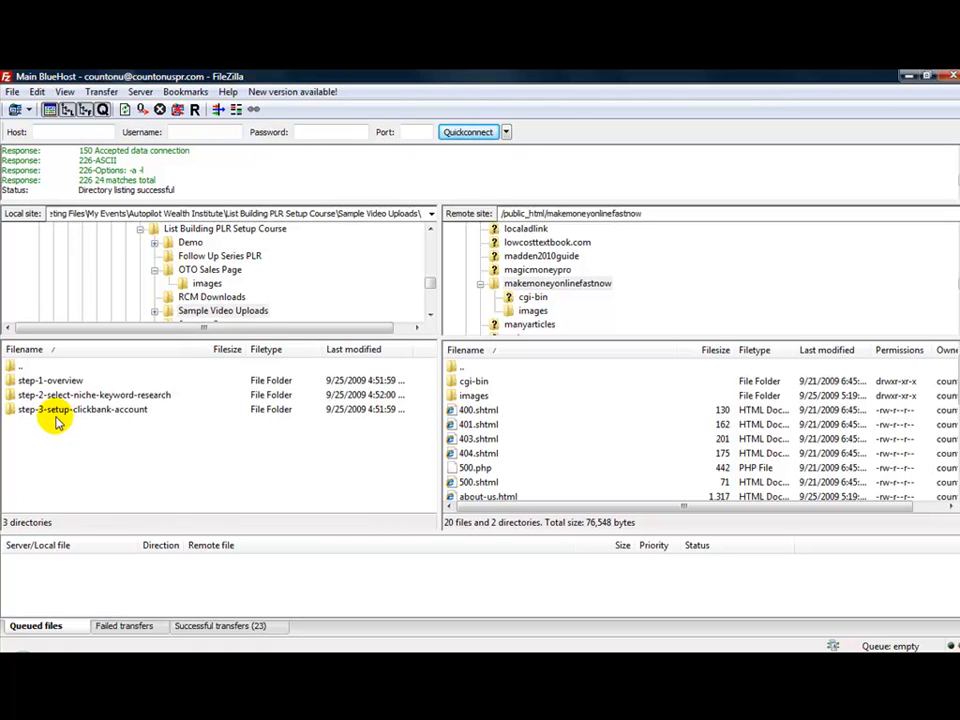
pyautogui.click(62, 386)
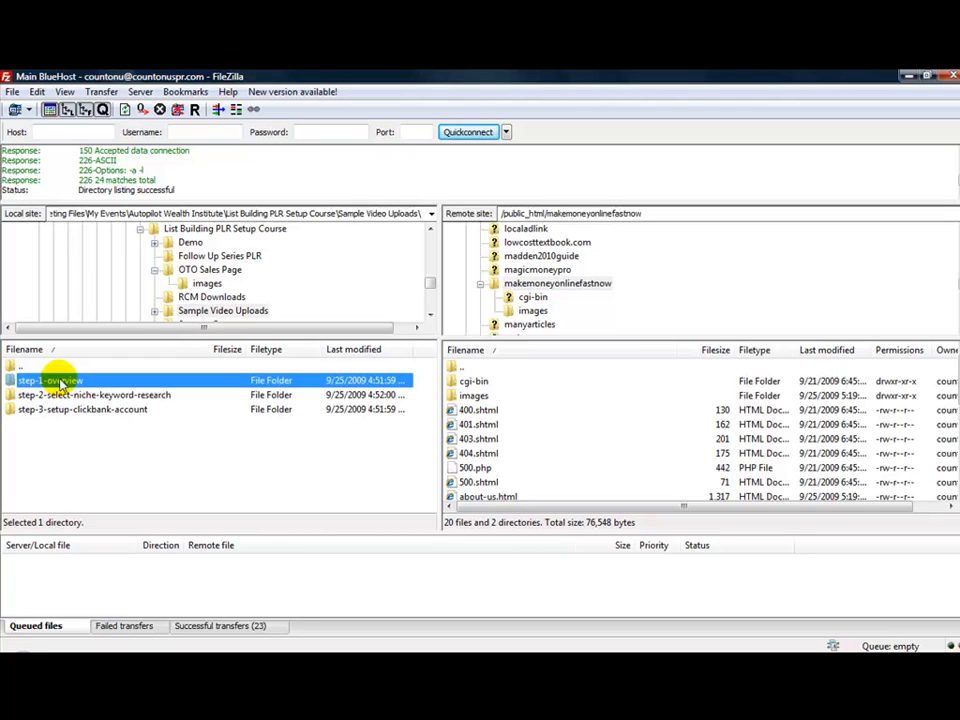
pyautogui.rightClick(62, 386)
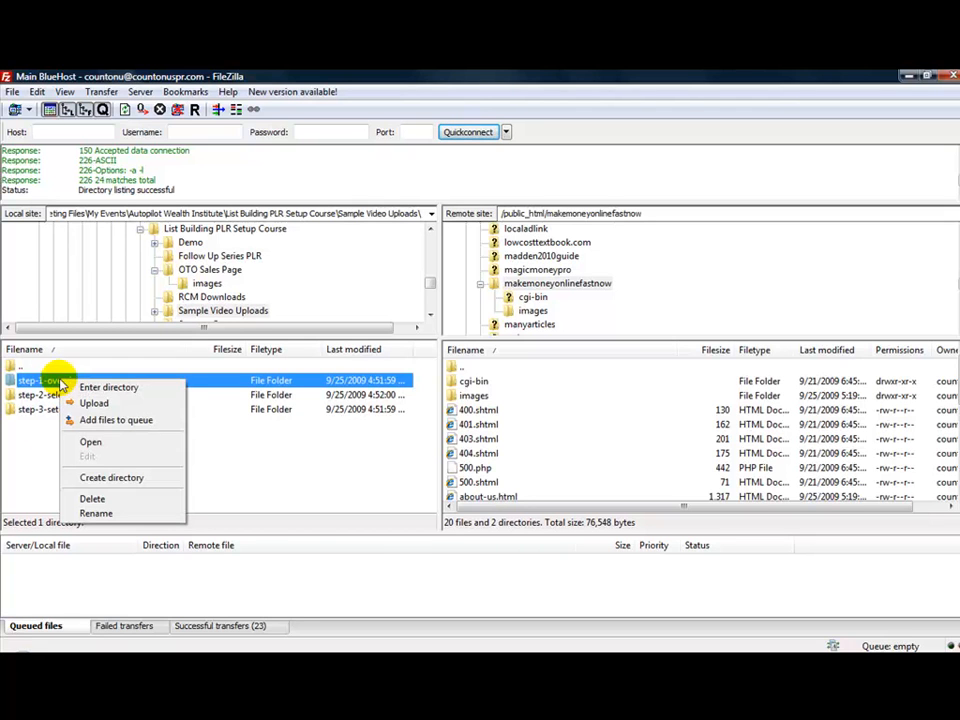
pyautogui.click(38, 430)
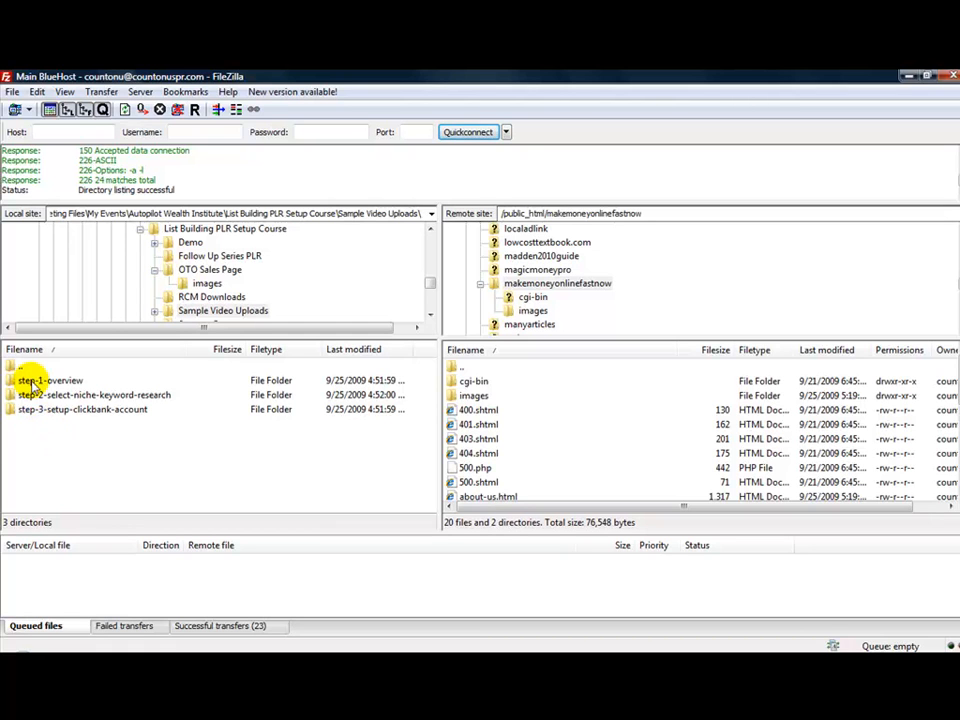
pyautogui.click(33, 383)
pyautogui.rightClick(33, 385)
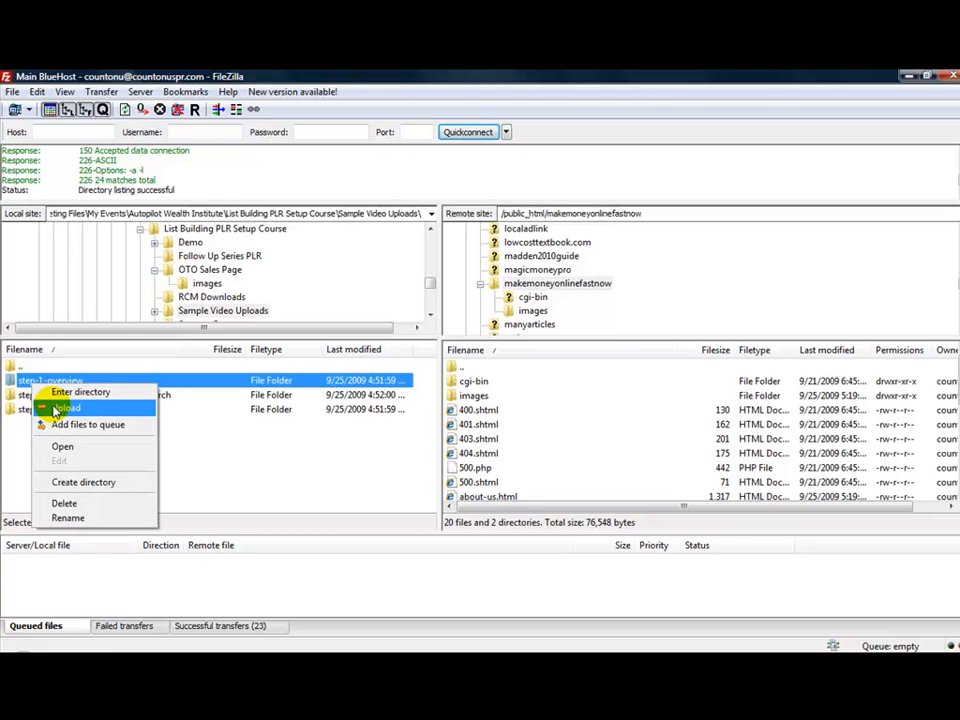
pyautogui.click(45, 408)
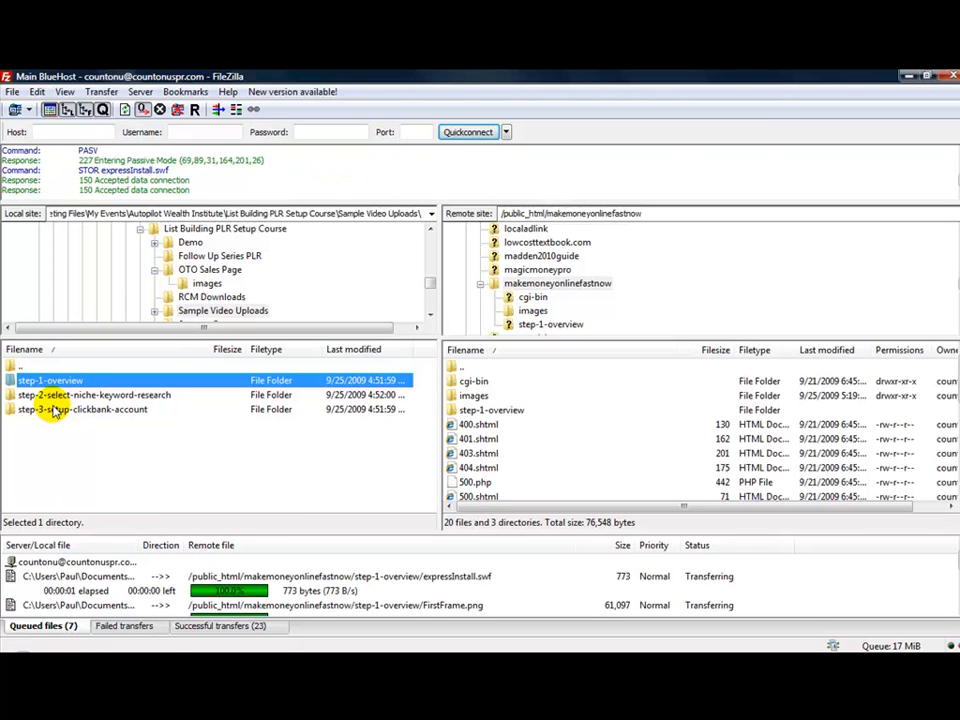
# Disconnect from the BlueHost server
pyautogui.click(56, 436)
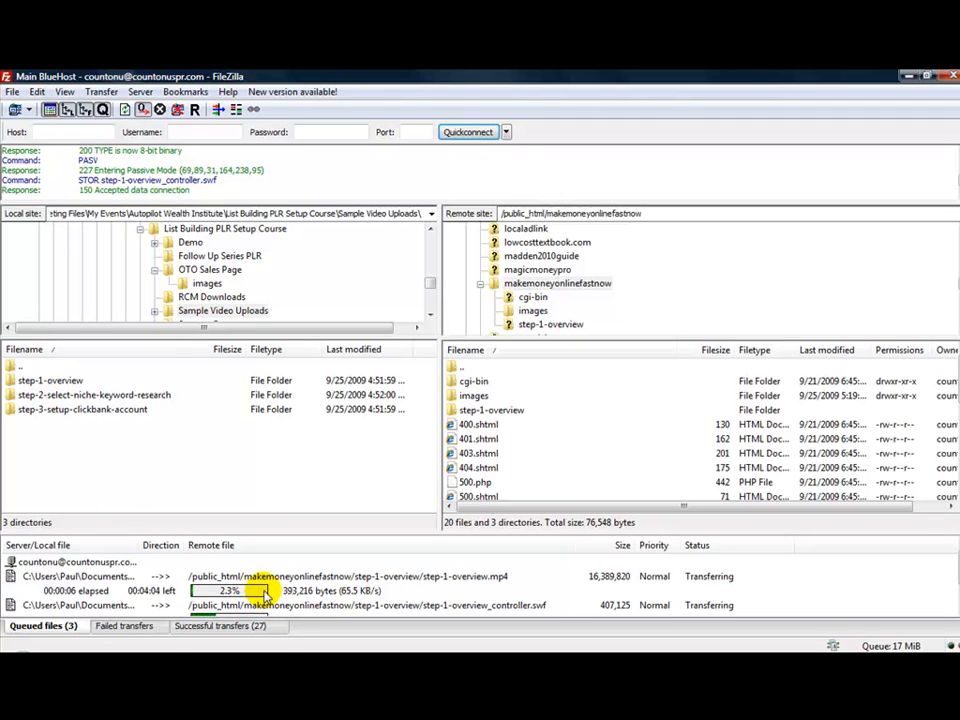
pyautogui.click(178, 111)
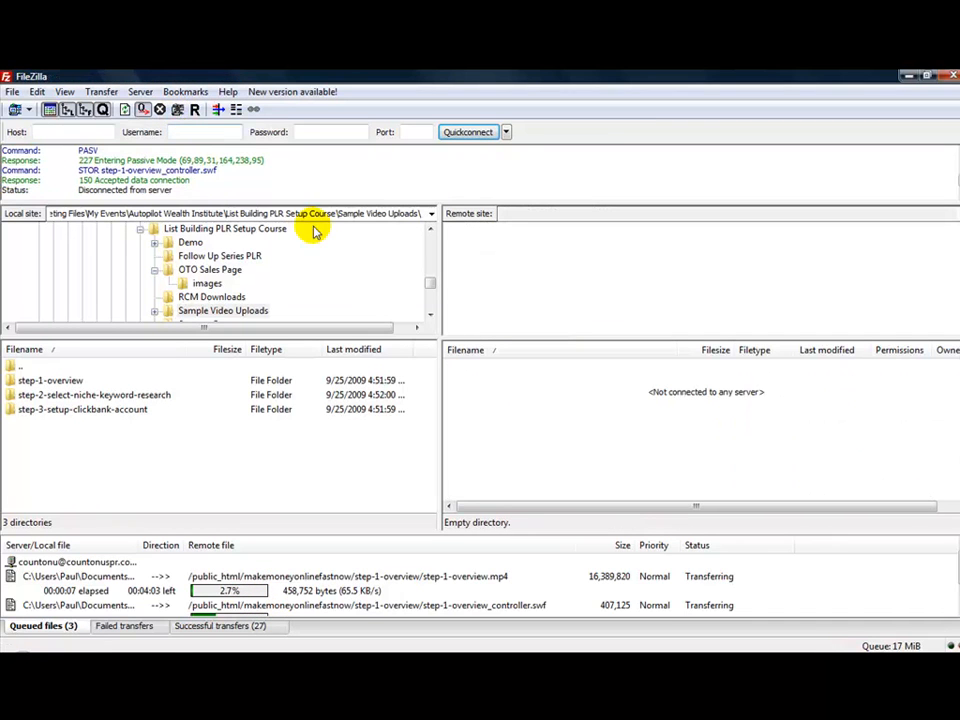